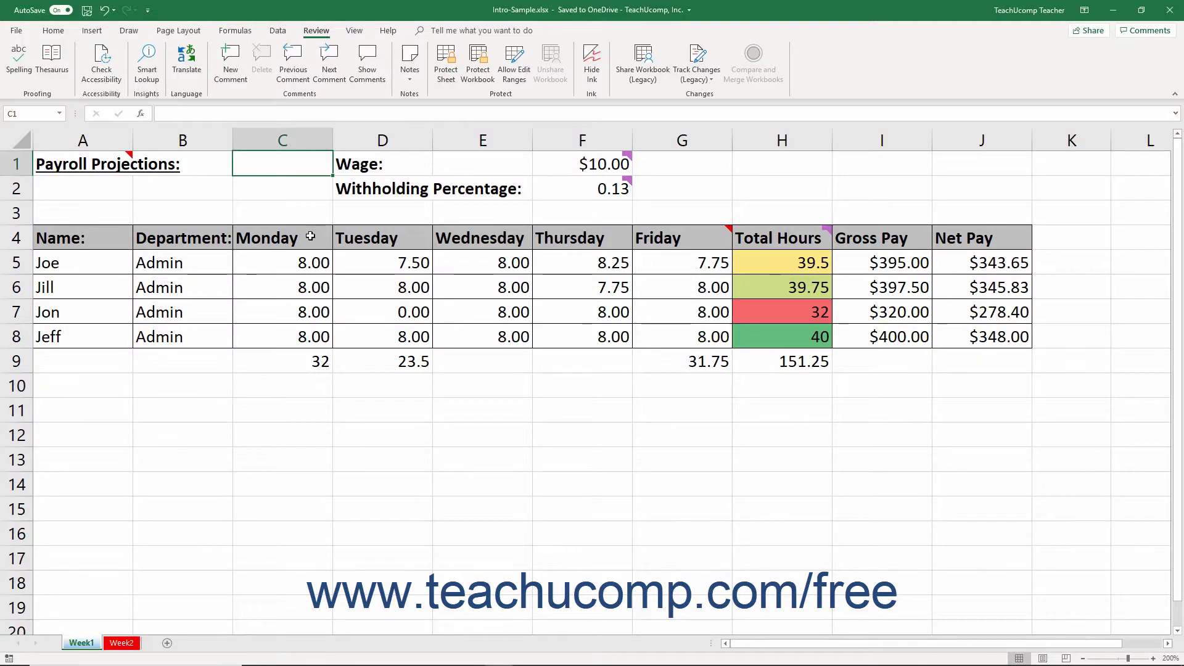
mouse_move(111, 163)
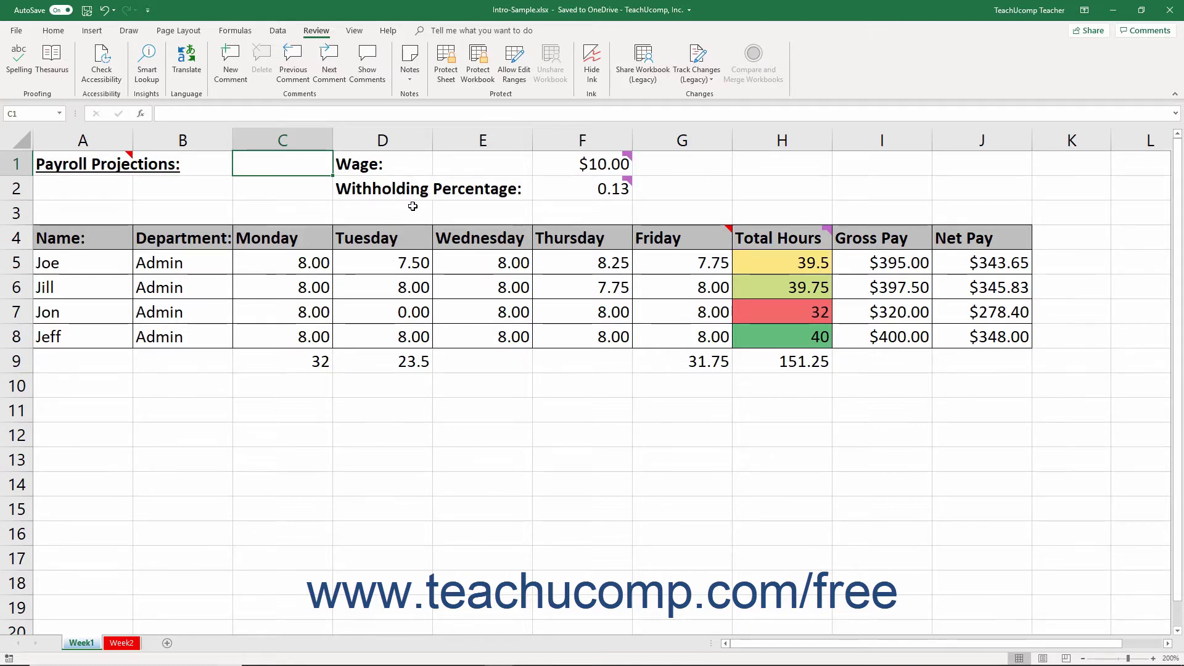
mouse_move(571, 188)
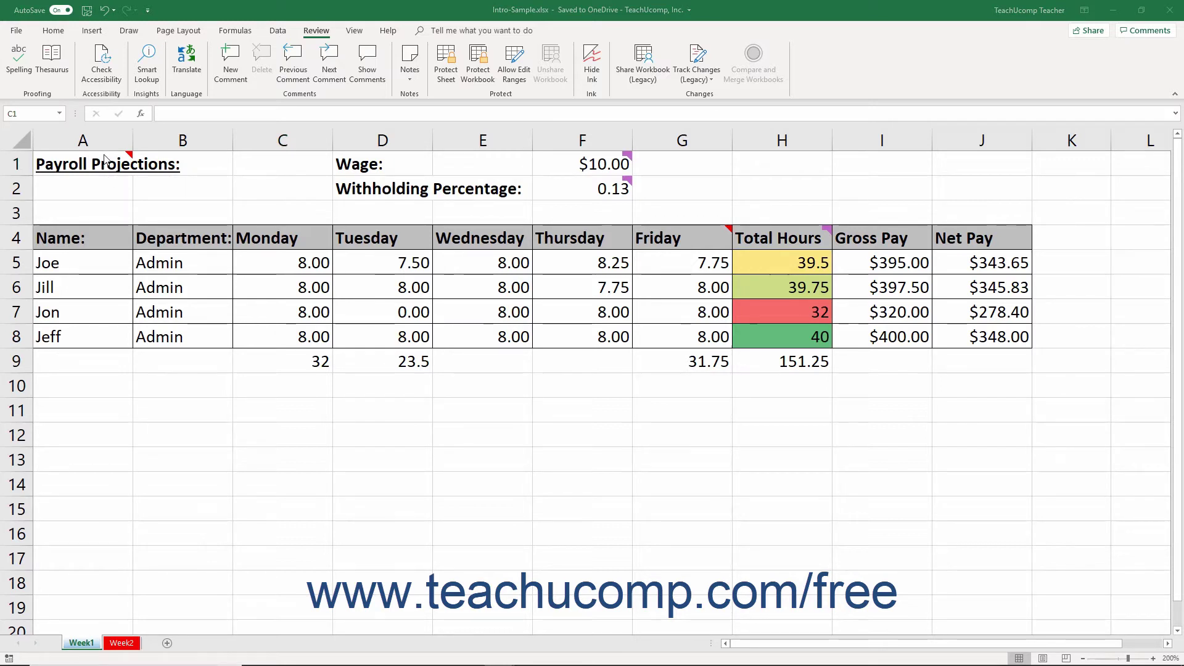
click(291, 94)
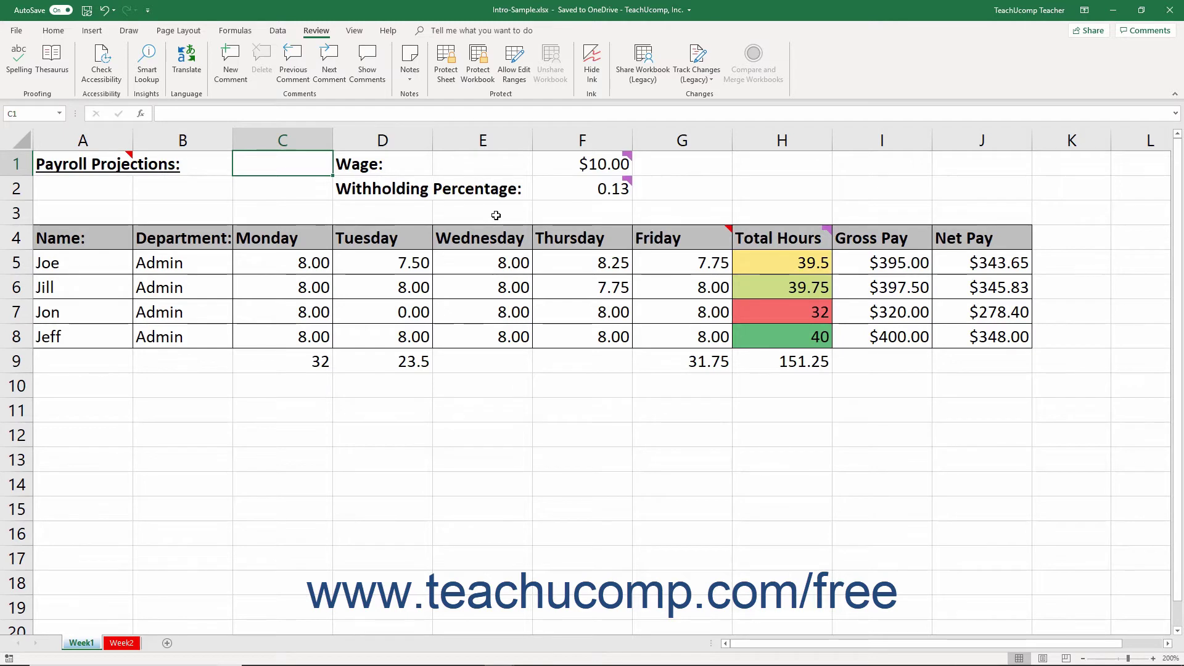
- Add a note reading "Sample text comment" to the Name header in cell A4
click(115, 242)
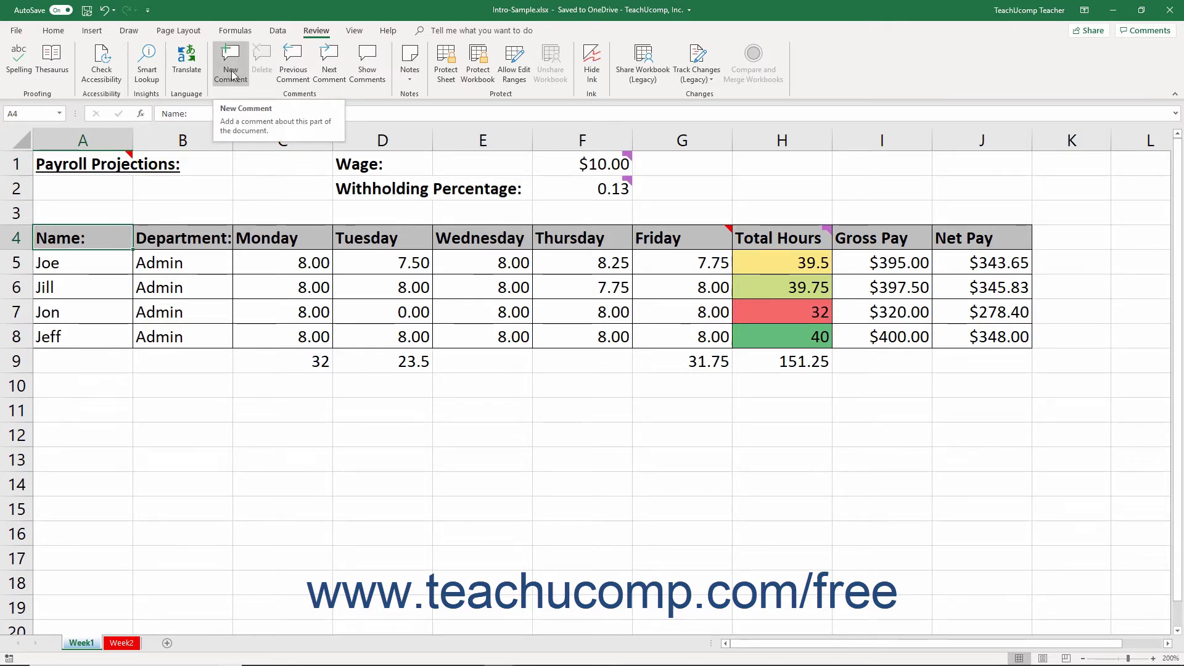
right_click(108, 242)
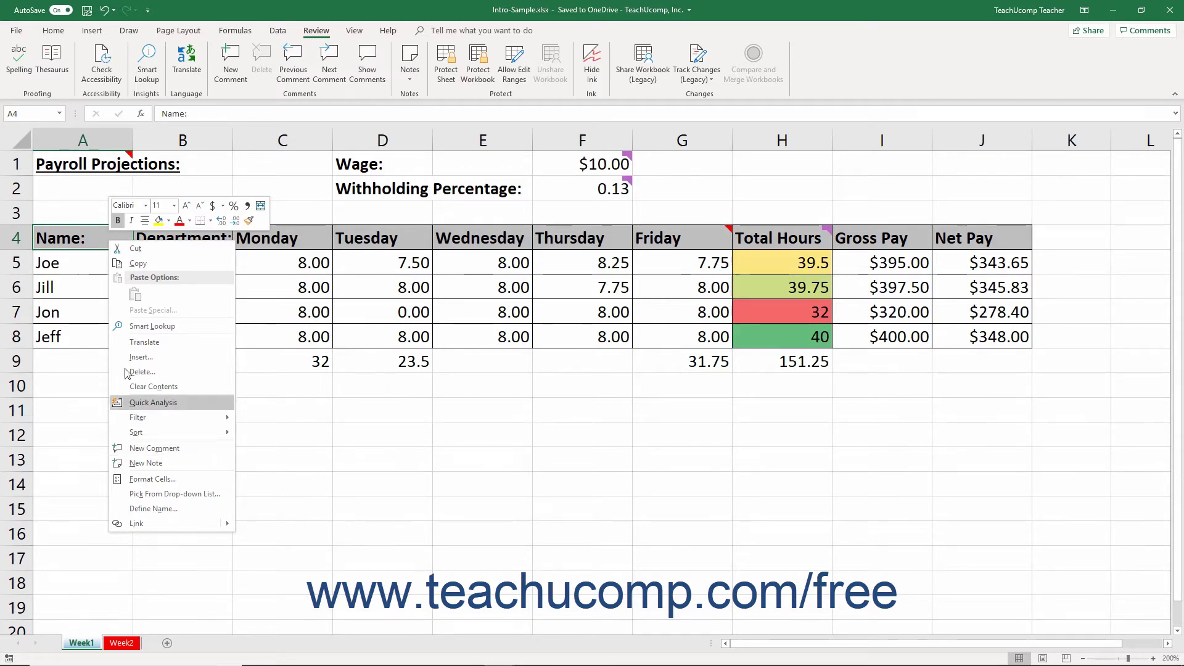
click(79, 239)
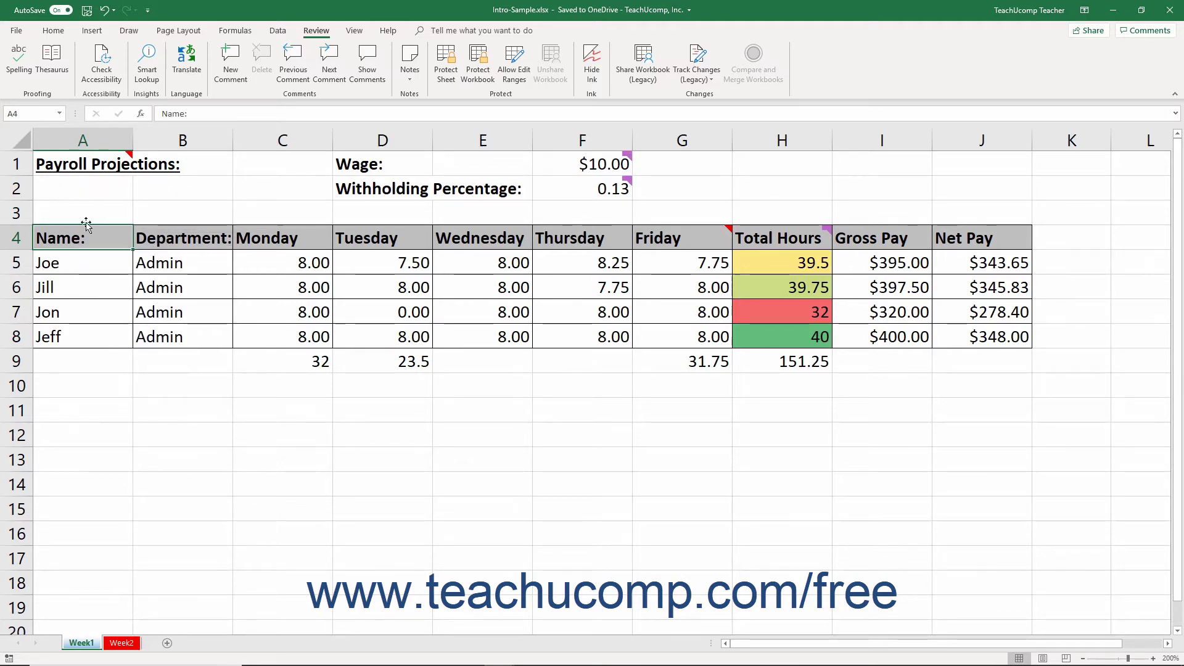
click(406, 80)
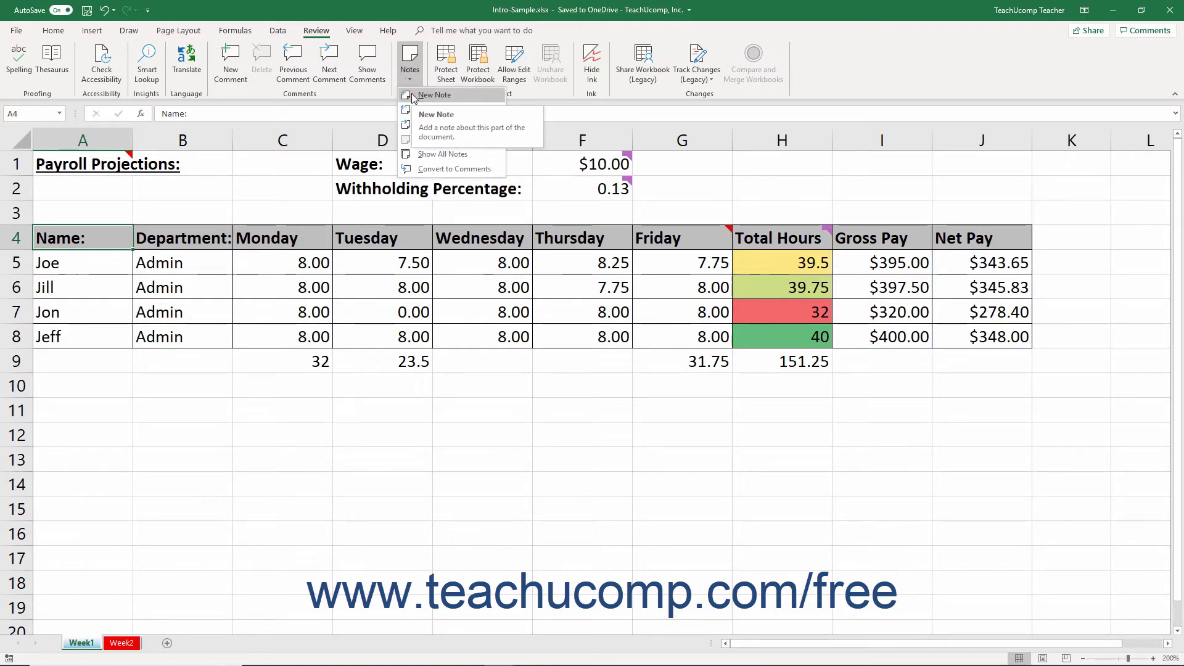
right_click(95, 232)
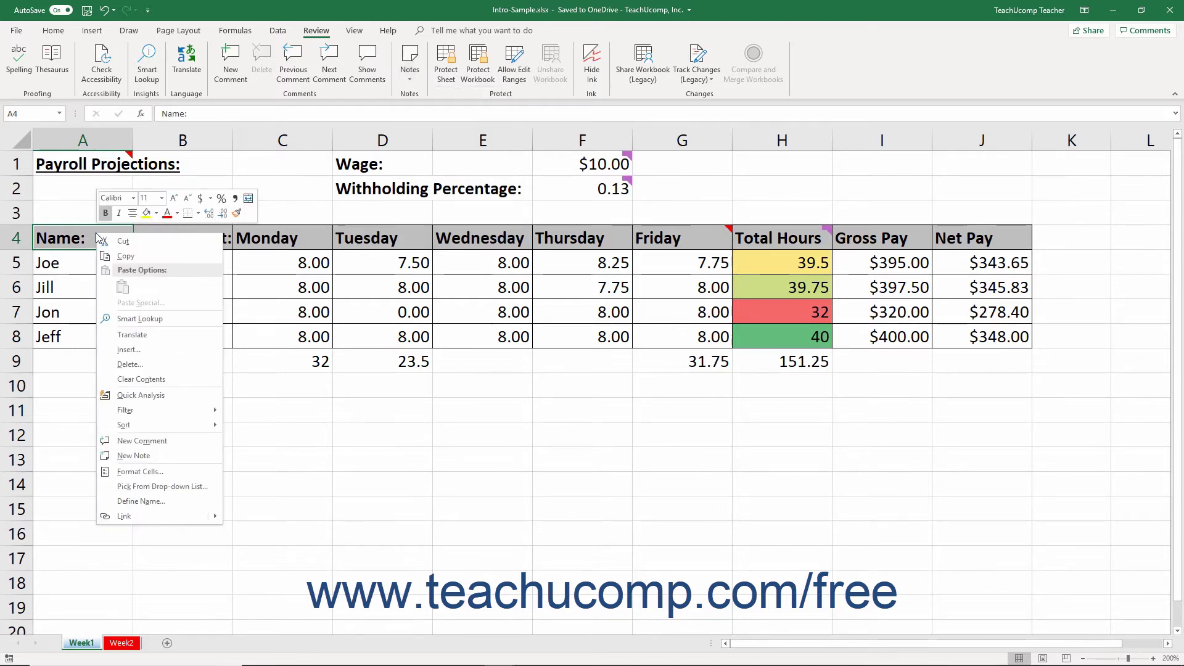
click(132, 457)
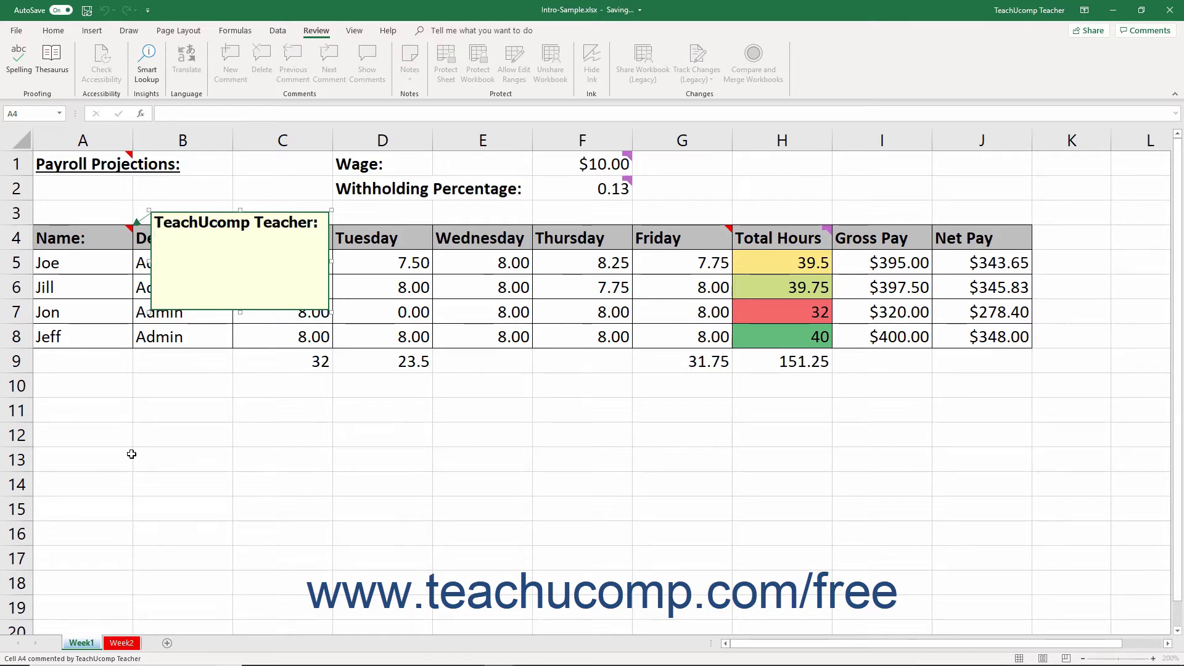
text(Sample text comment)
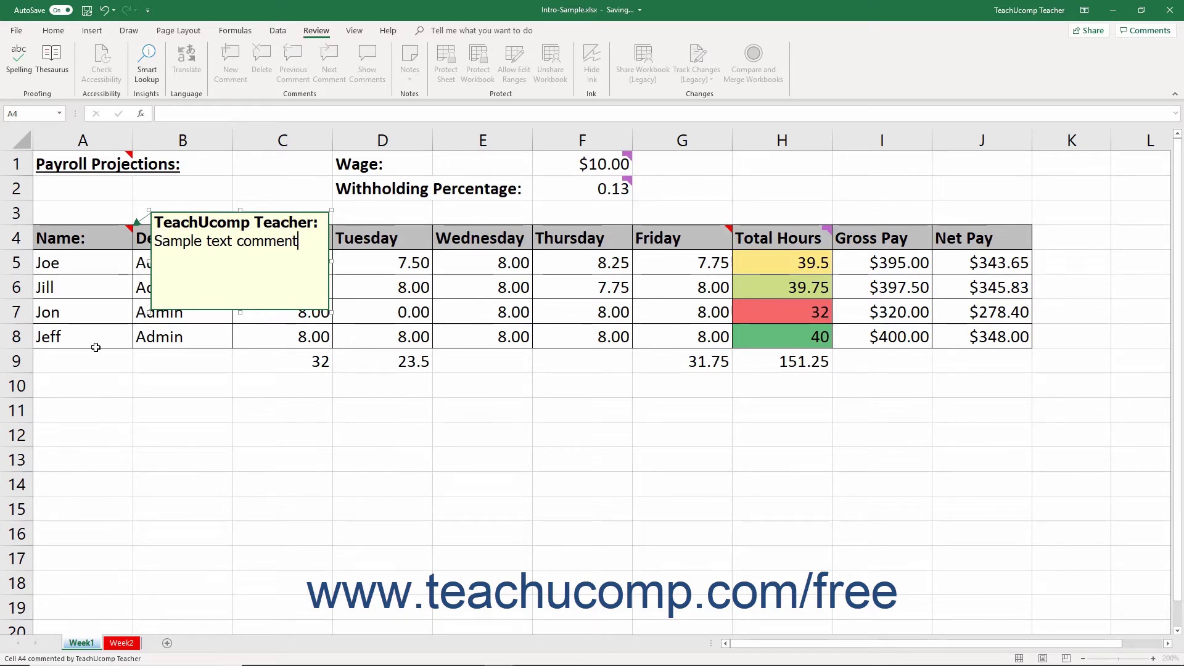
click(93, 264)
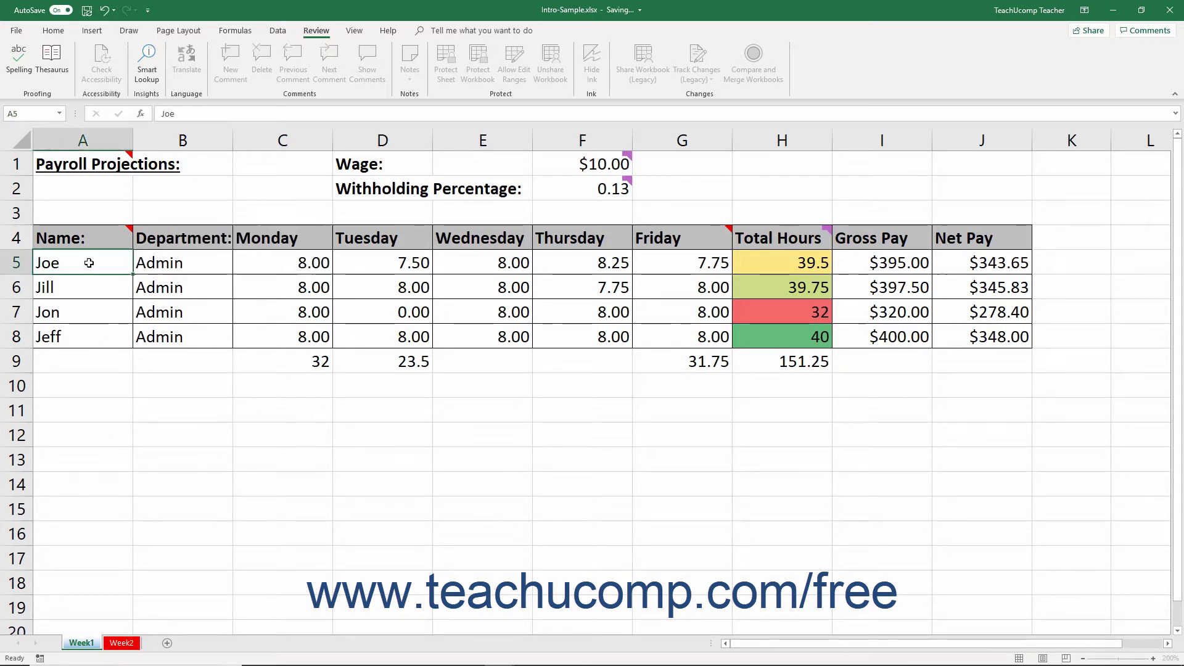
- Post a threaded comment reading "Threaded comment text" on the Department header in cell B4
click(191, 239)
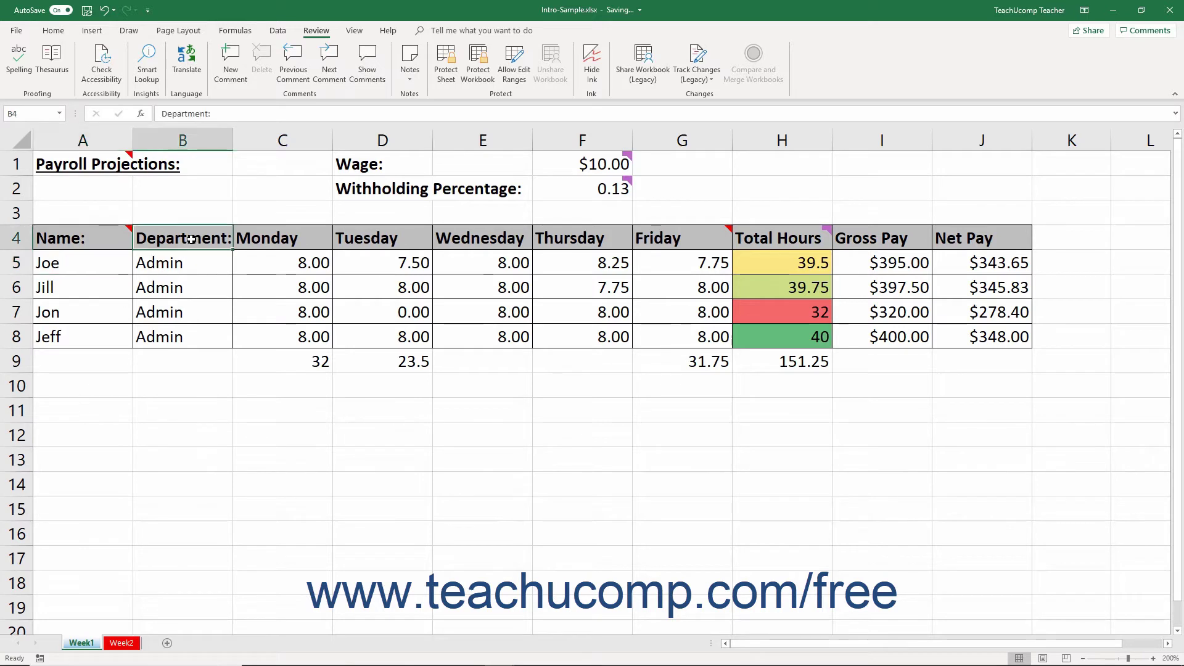
right_click(192, 239)
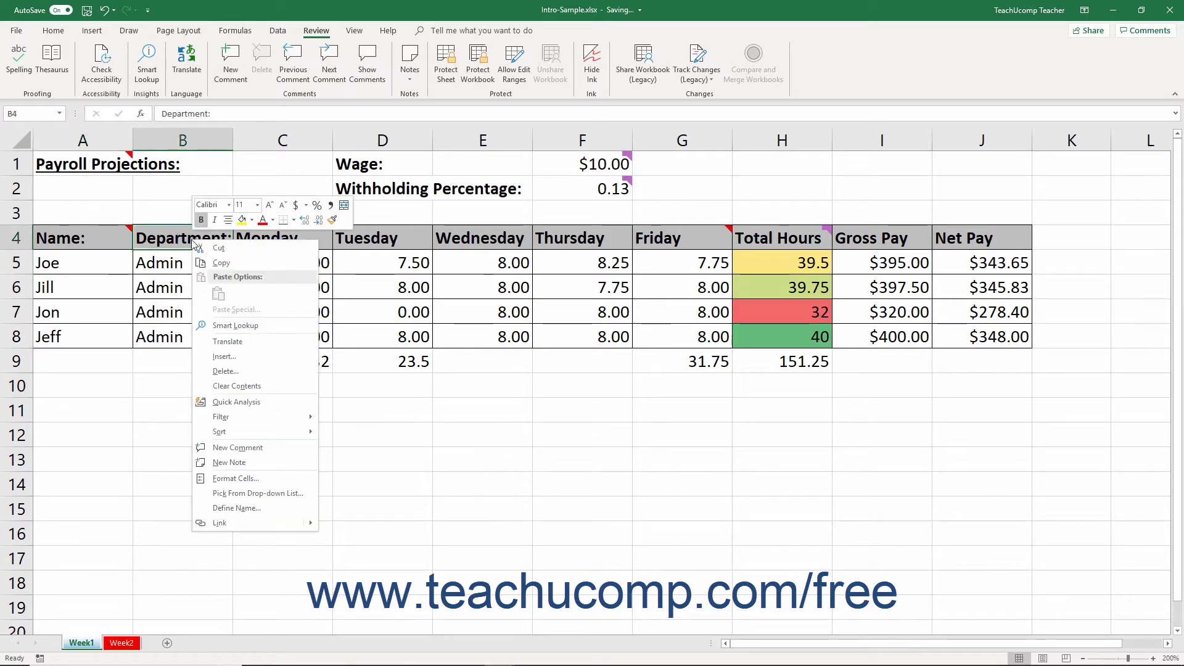
click(230, 446)
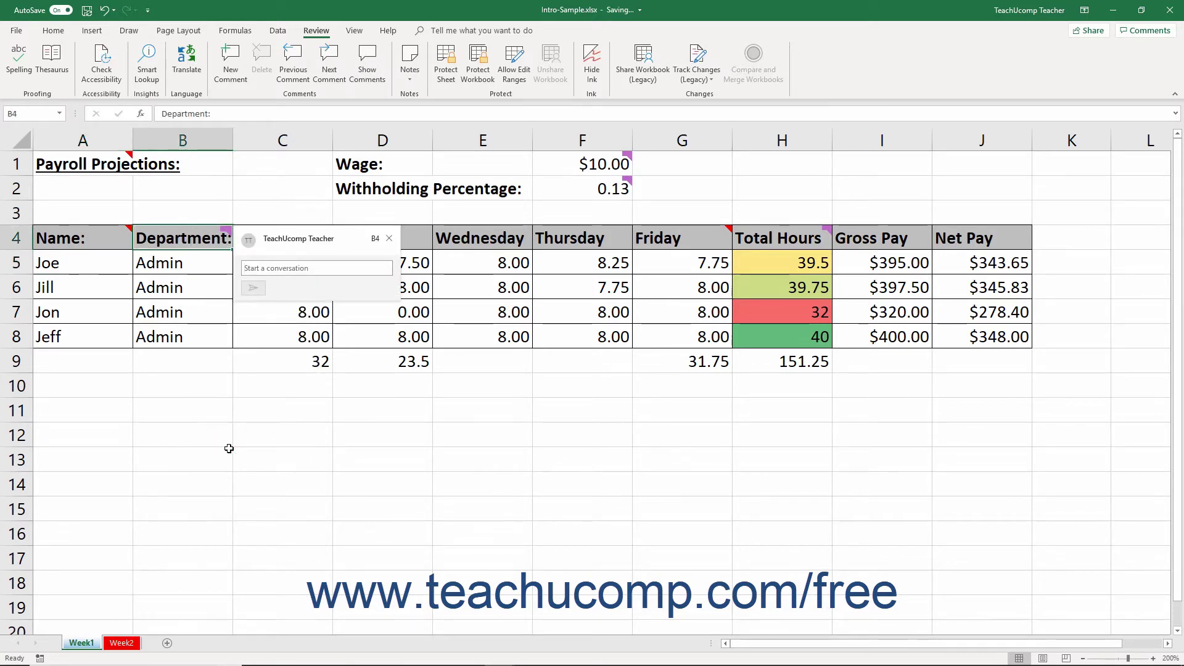
text(T)
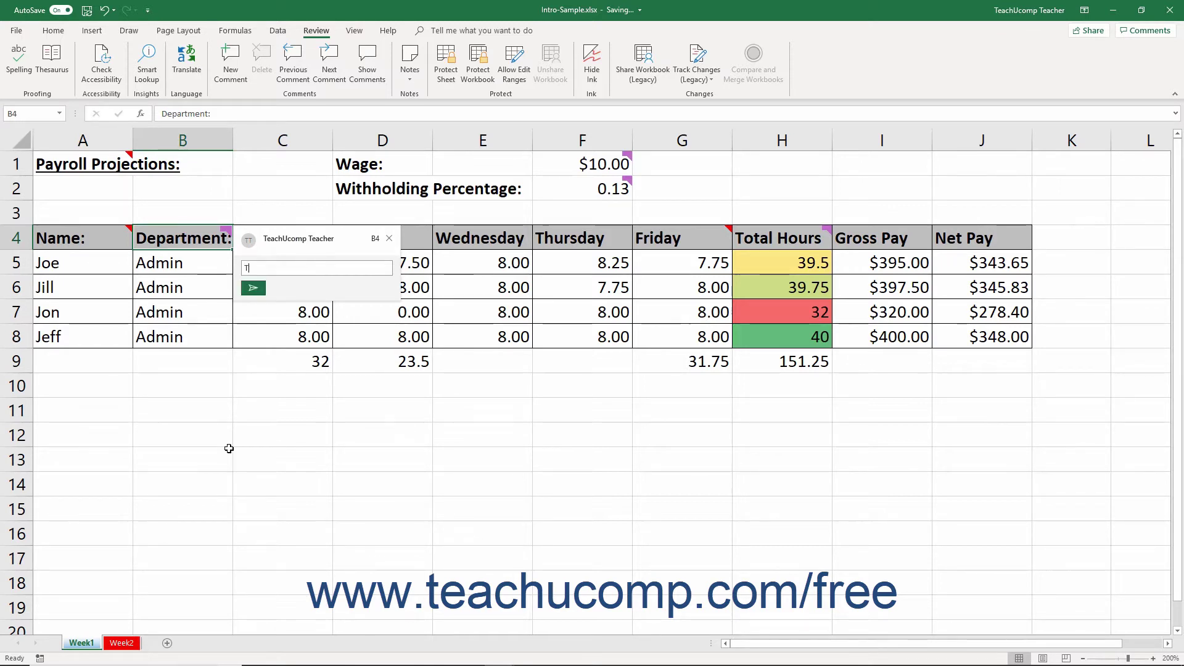
text(hreaded comment text)
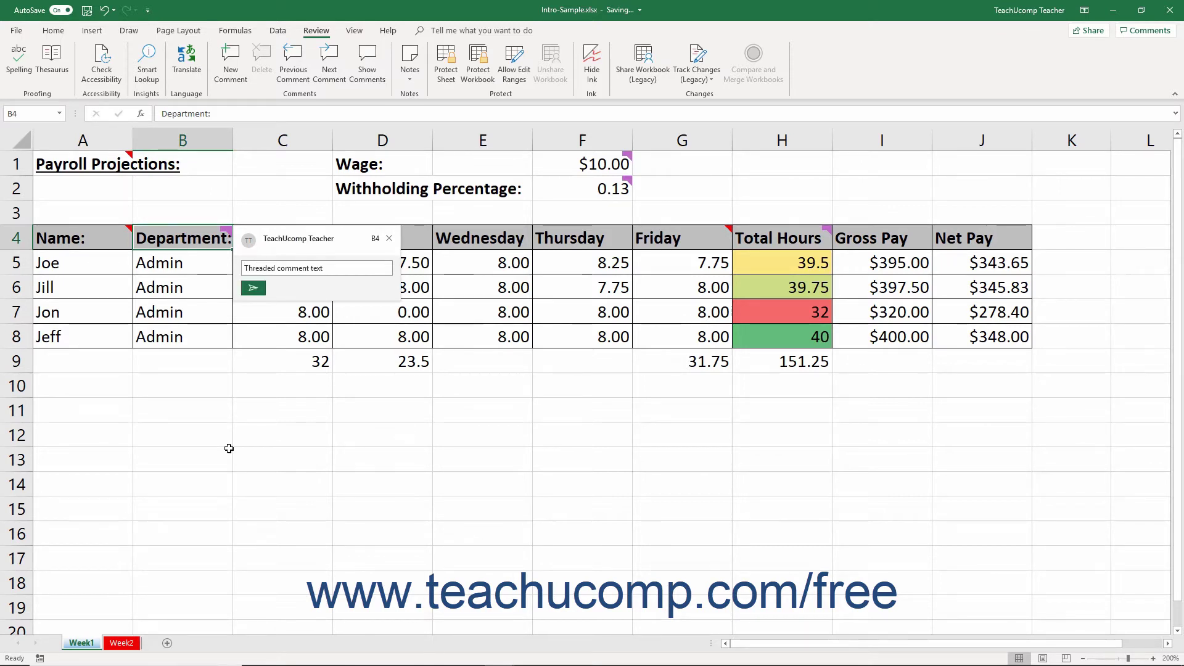
click(254, 288)
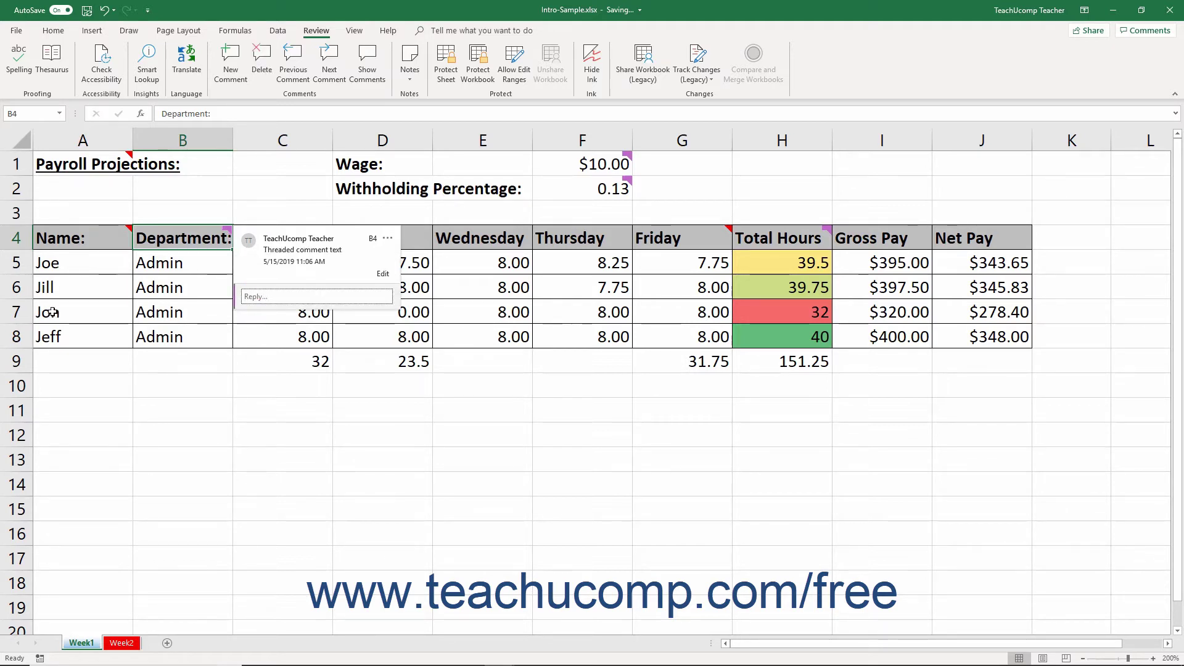
click(98, 270)
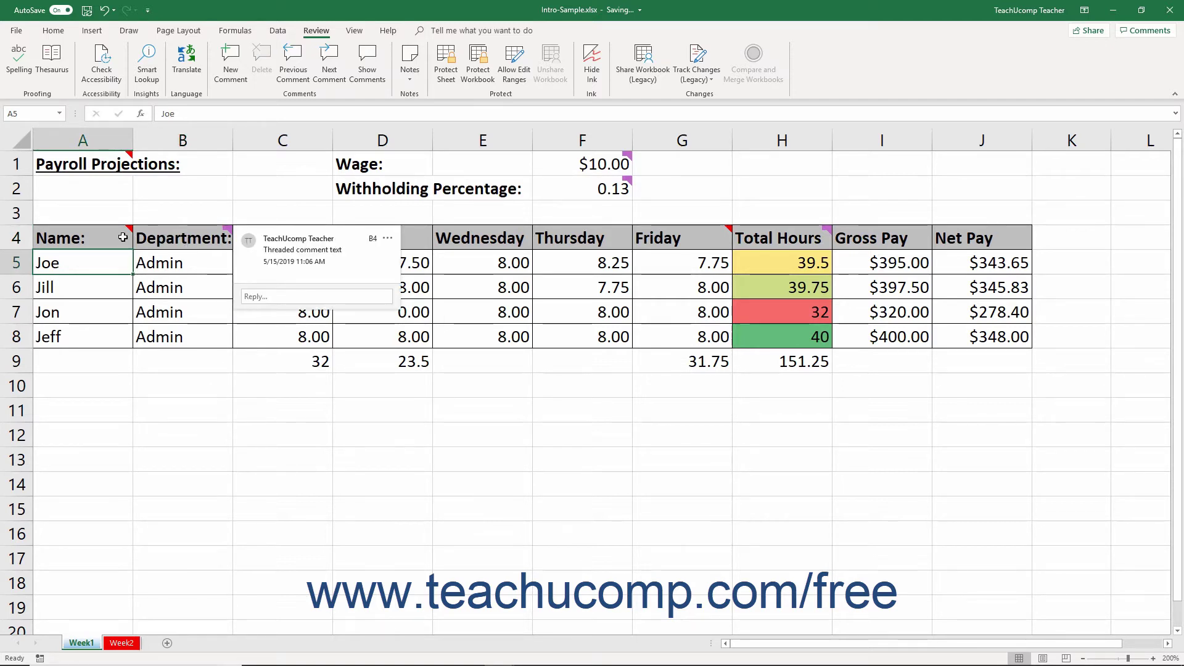
- Edit the threaded comment on cell B4 to read "Threaded comment text is helpful" and save it
click(101, 236)
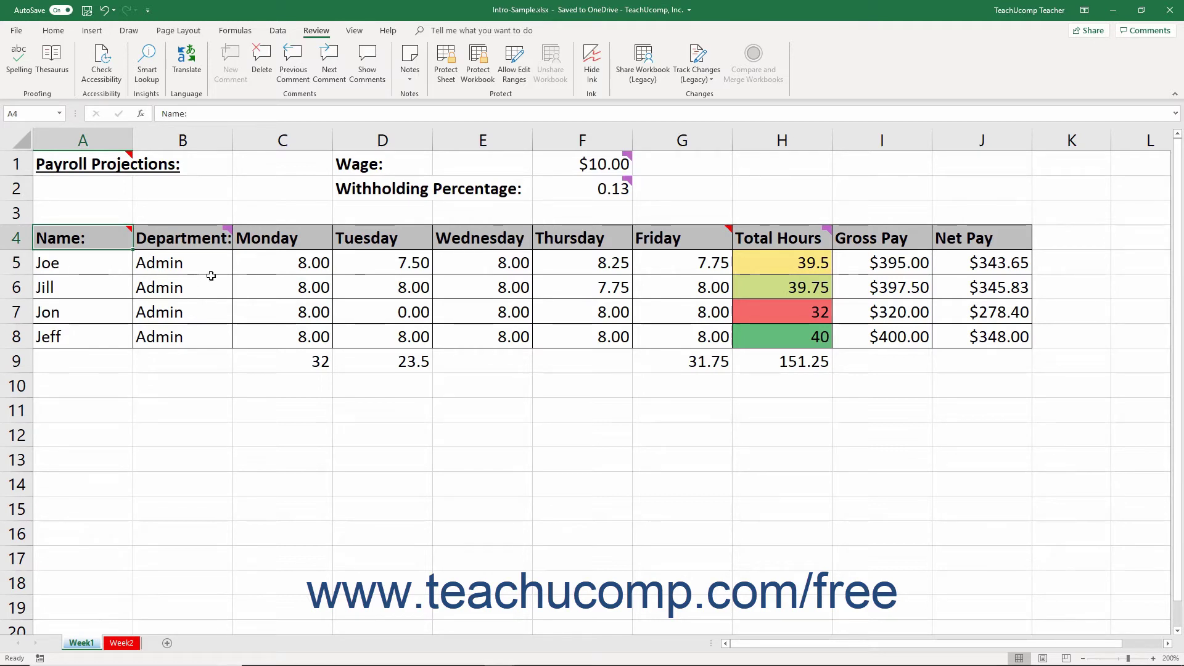
click(209, 235)
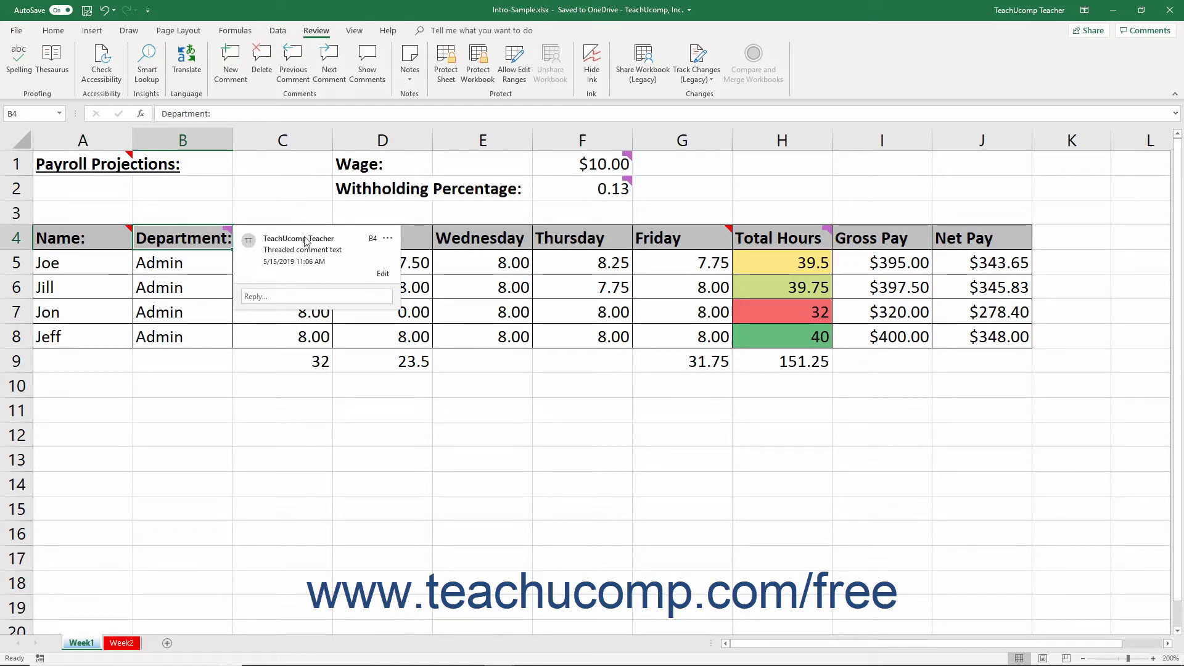
mouse_move(383, 279)
click(384, 275)
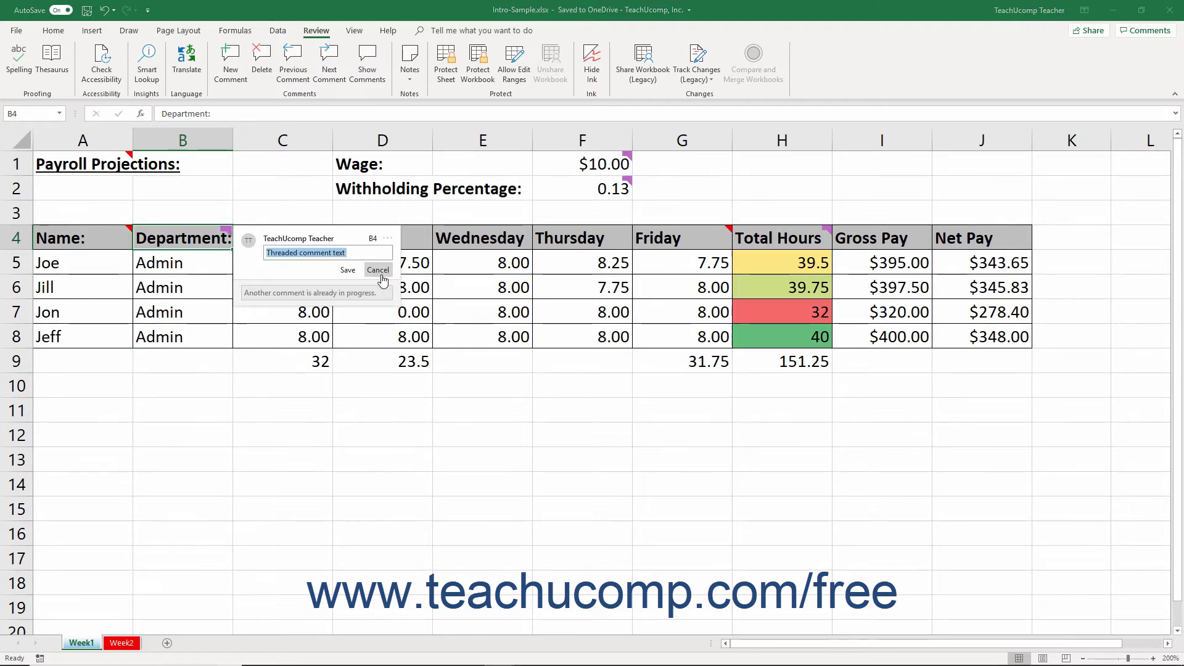
click(358, 252)
text(is helpful)
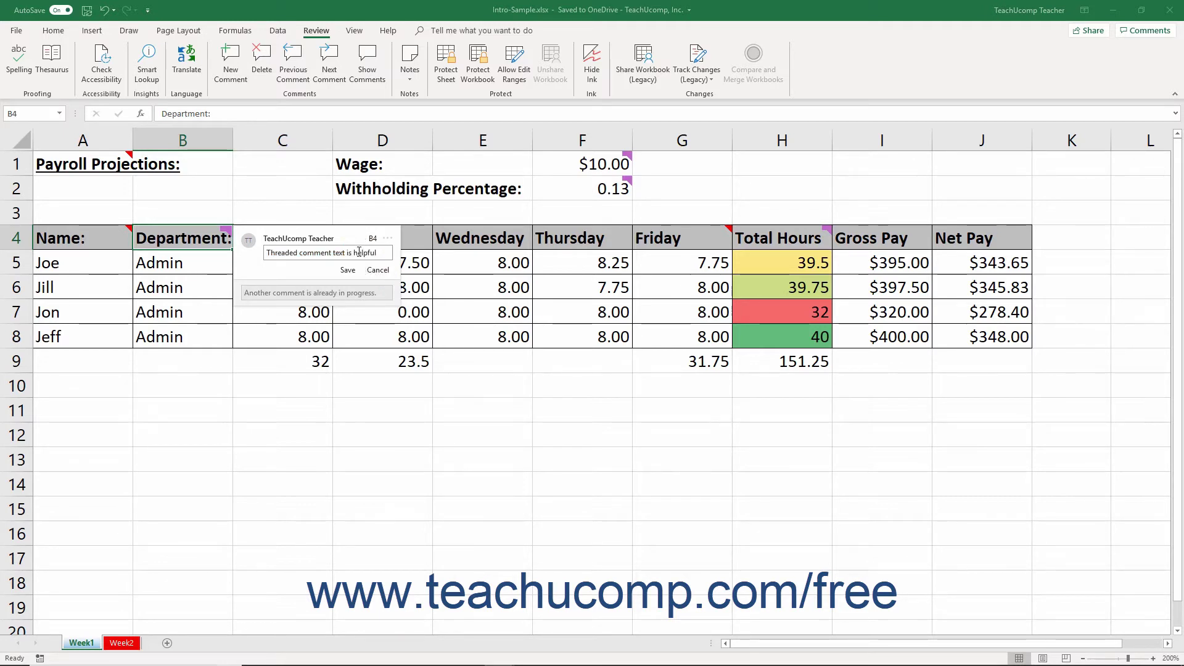
click(349, 270)
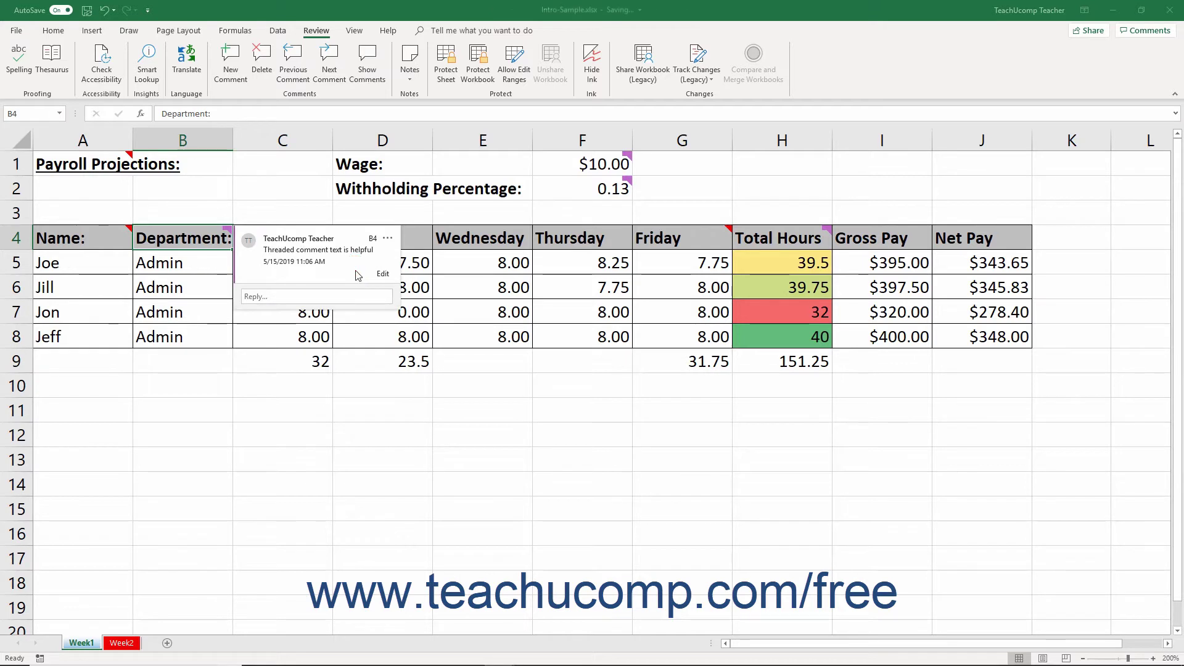
- Edit the note on cell A4 so its text reads "Sample text"
click(65, 238)
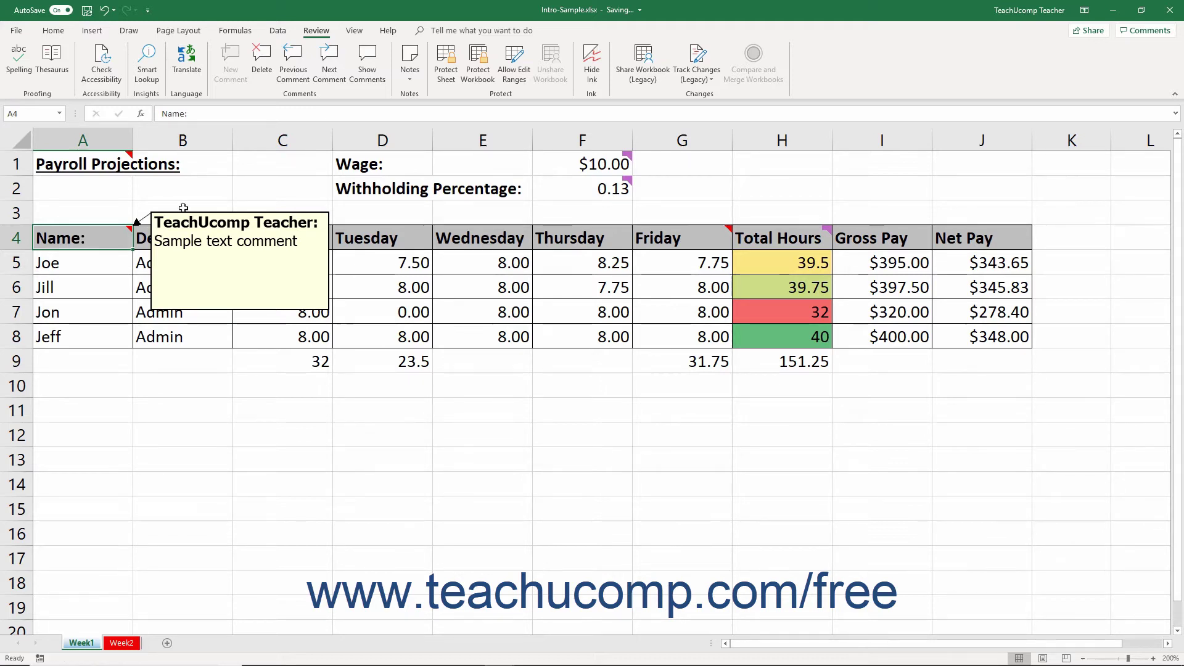
click(409, 71)
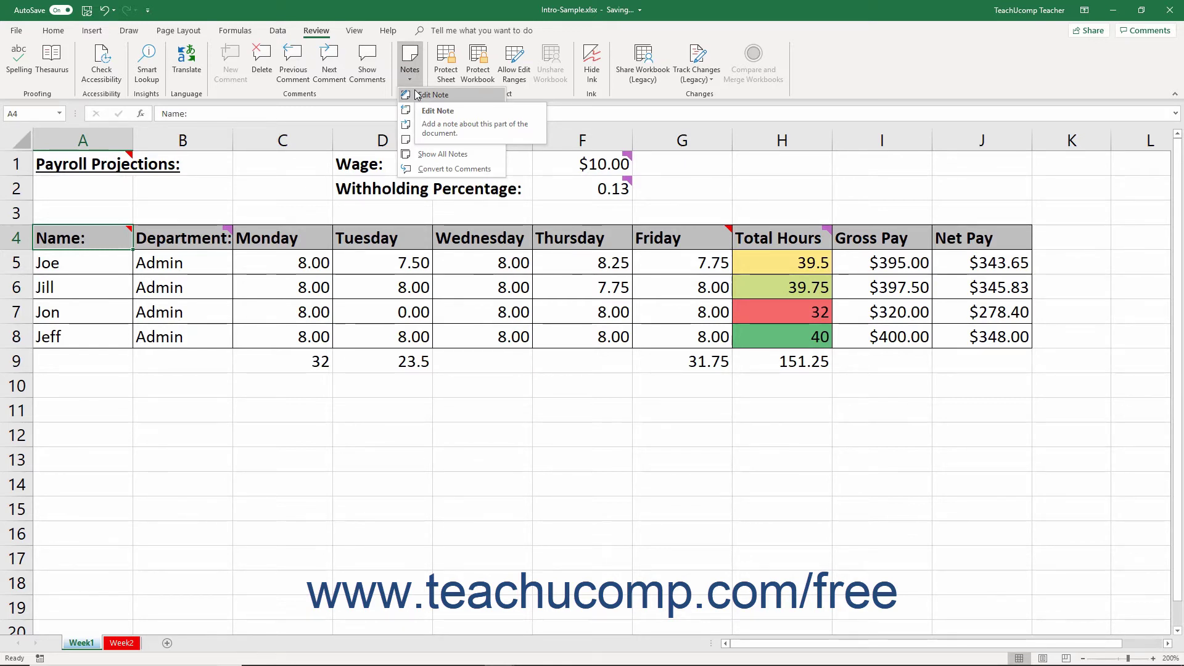
click(415, 95)
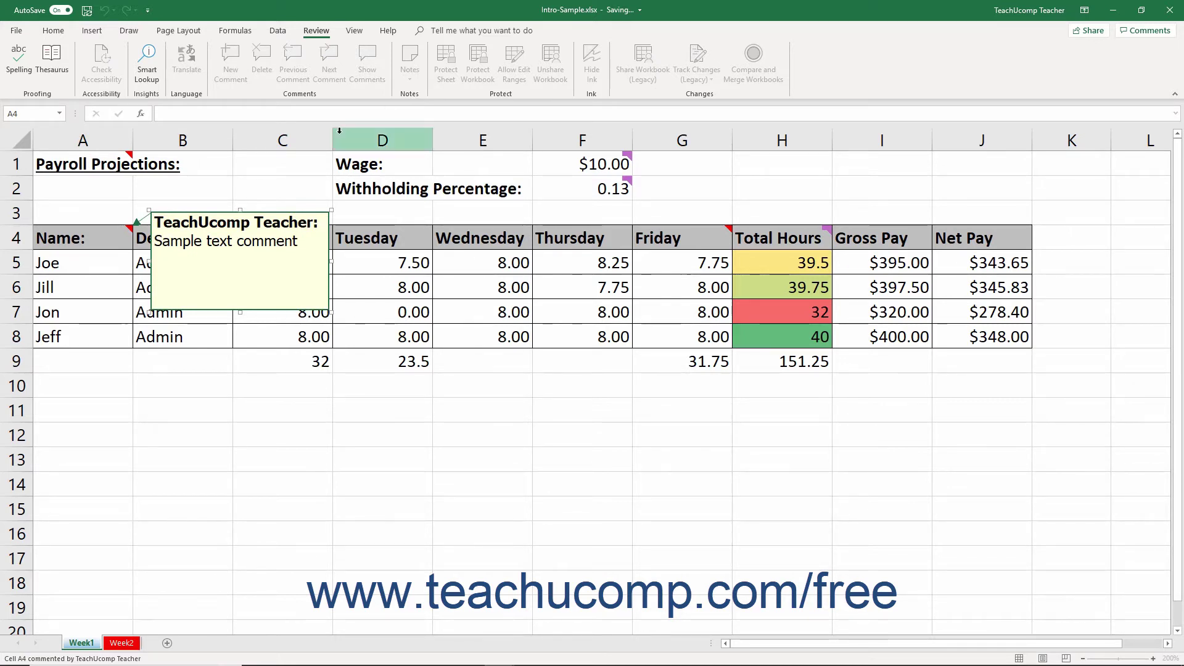
key(BackSpace)
key(BackSpace)
key(BackSpace)
key(BackSpace)
key(BackSpace)
key(BackSpace)
key(BackSpace)
key(BackSpace)
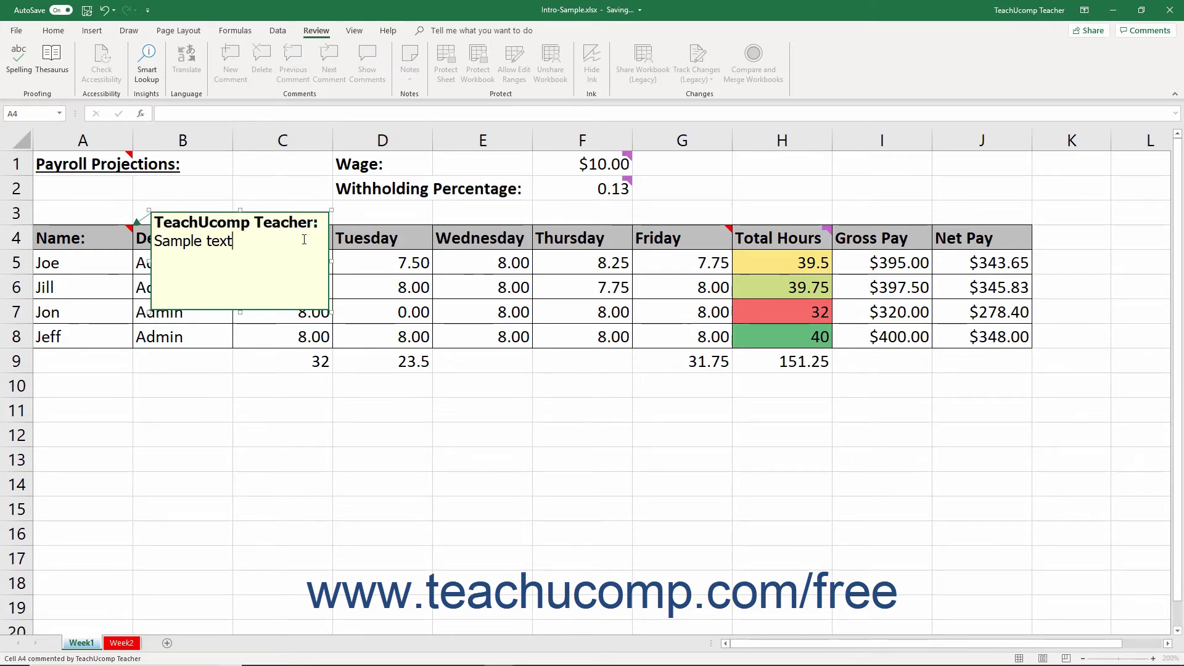
click(97, 285)
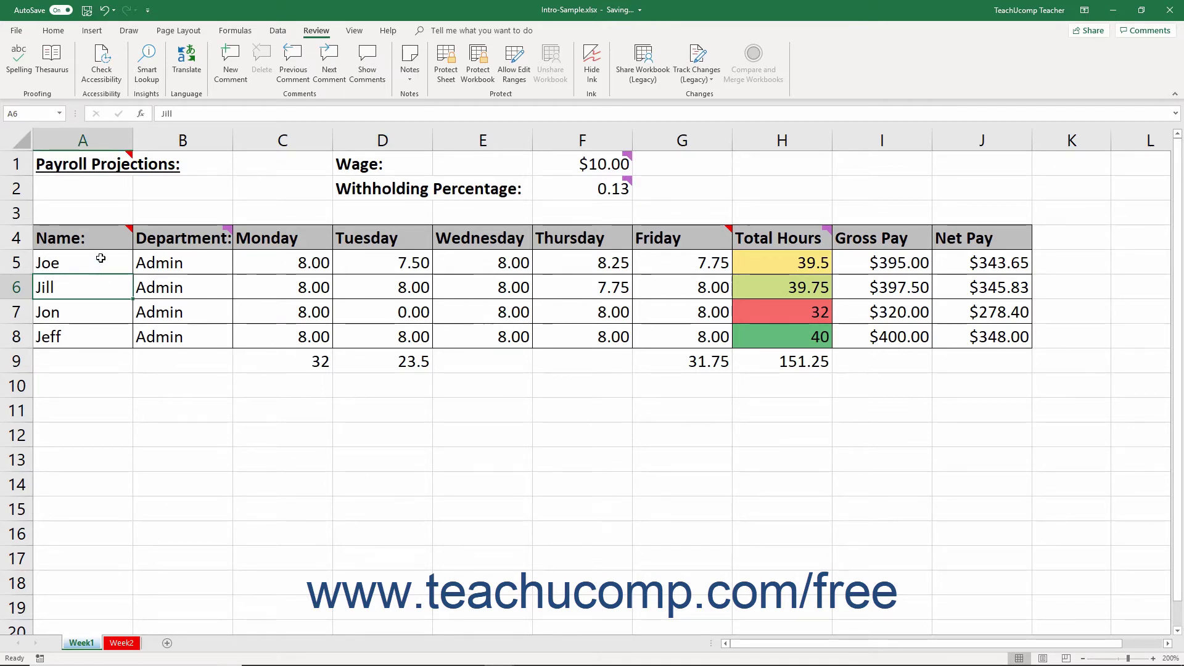
- Delete the note from the Name header in A4 and the threaded comment from the Department header in B4
click(103, 235)
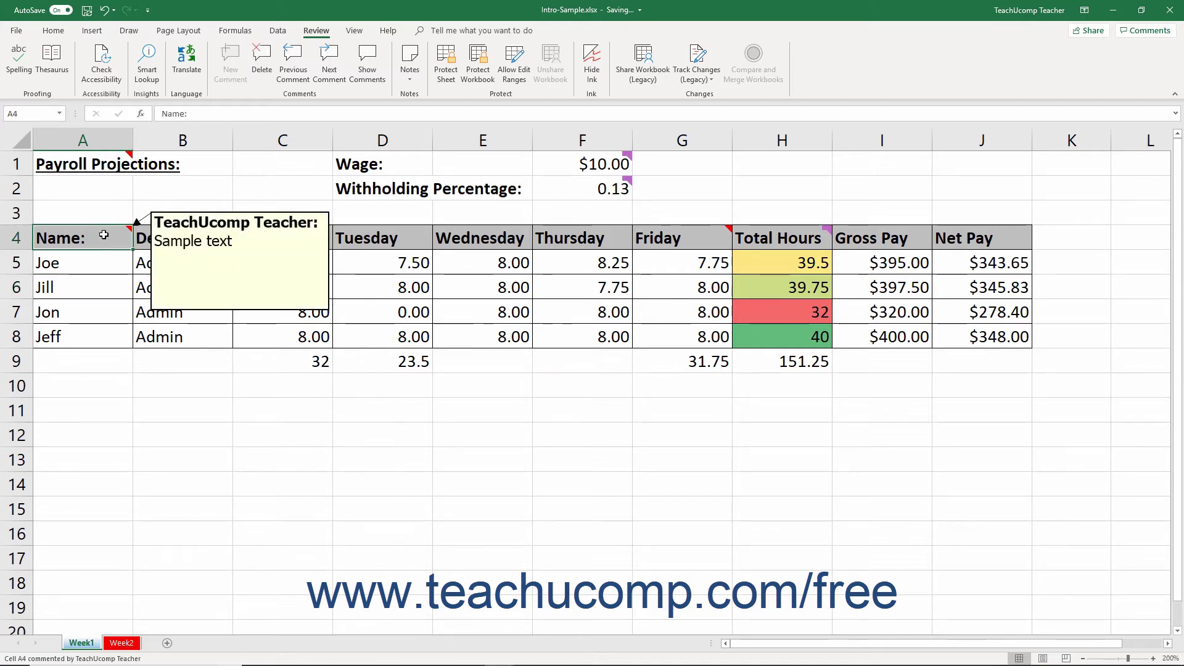
click(262, 69)
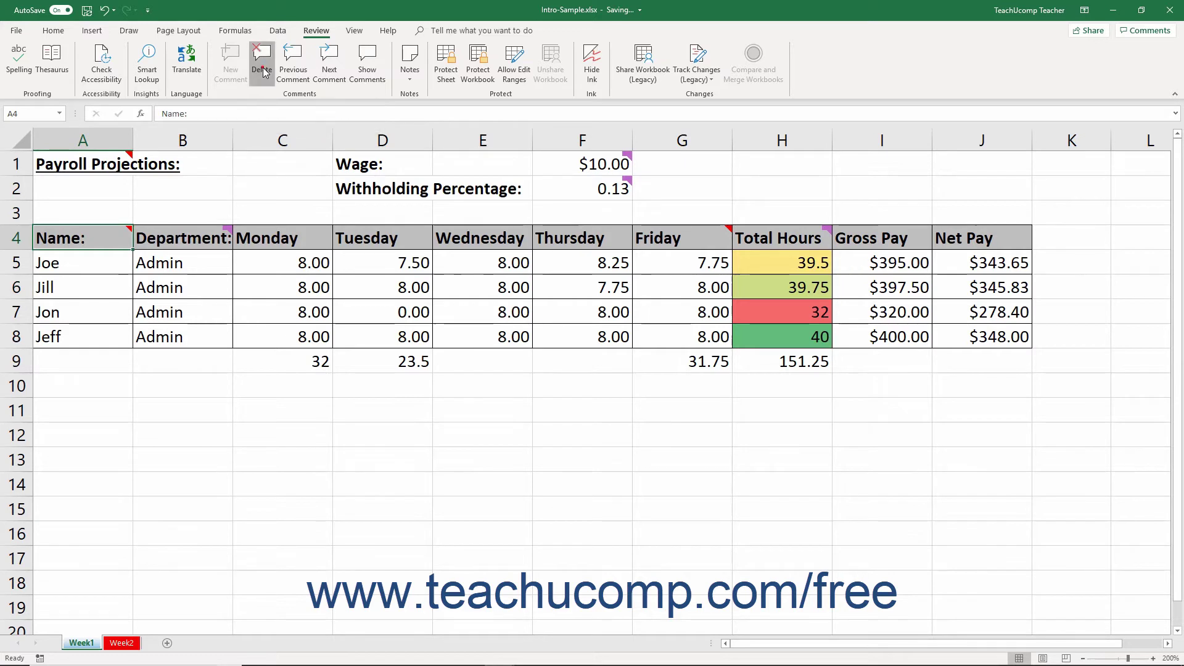
mouse_move(207, 238)
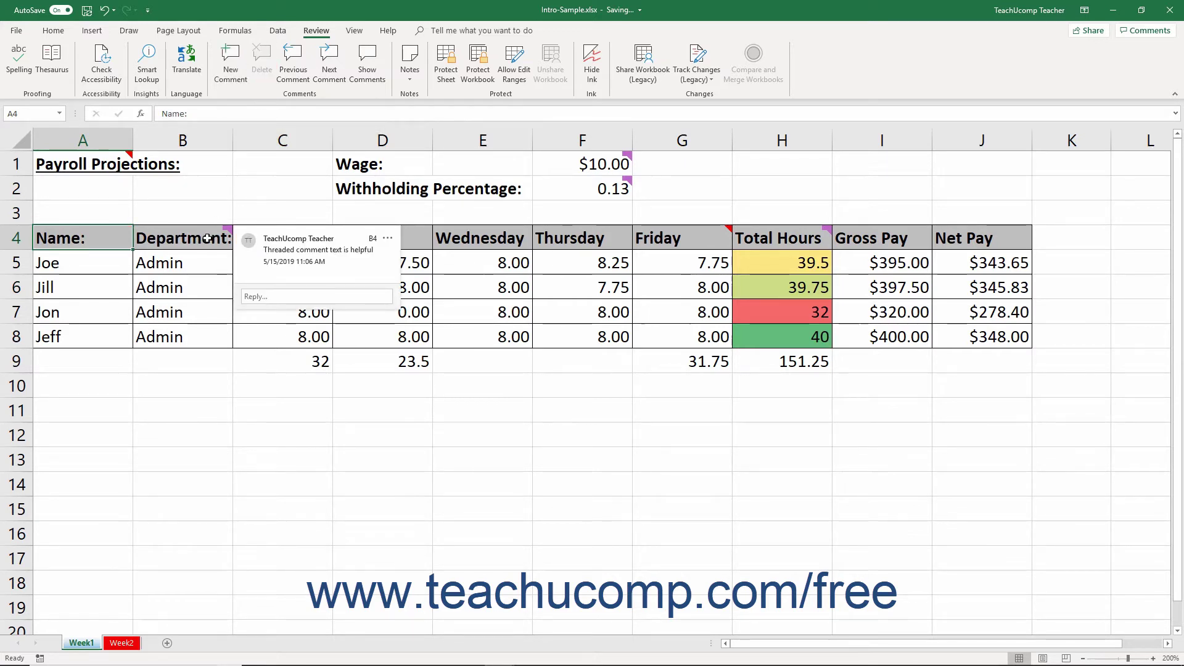
right_click(207, 239)
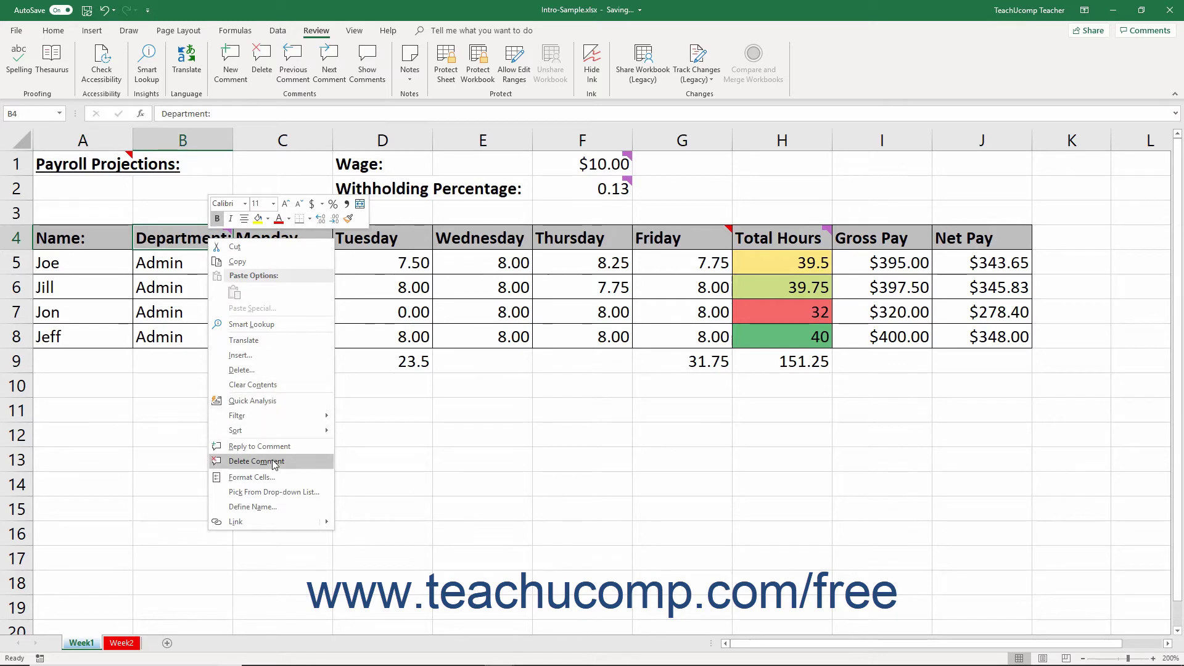
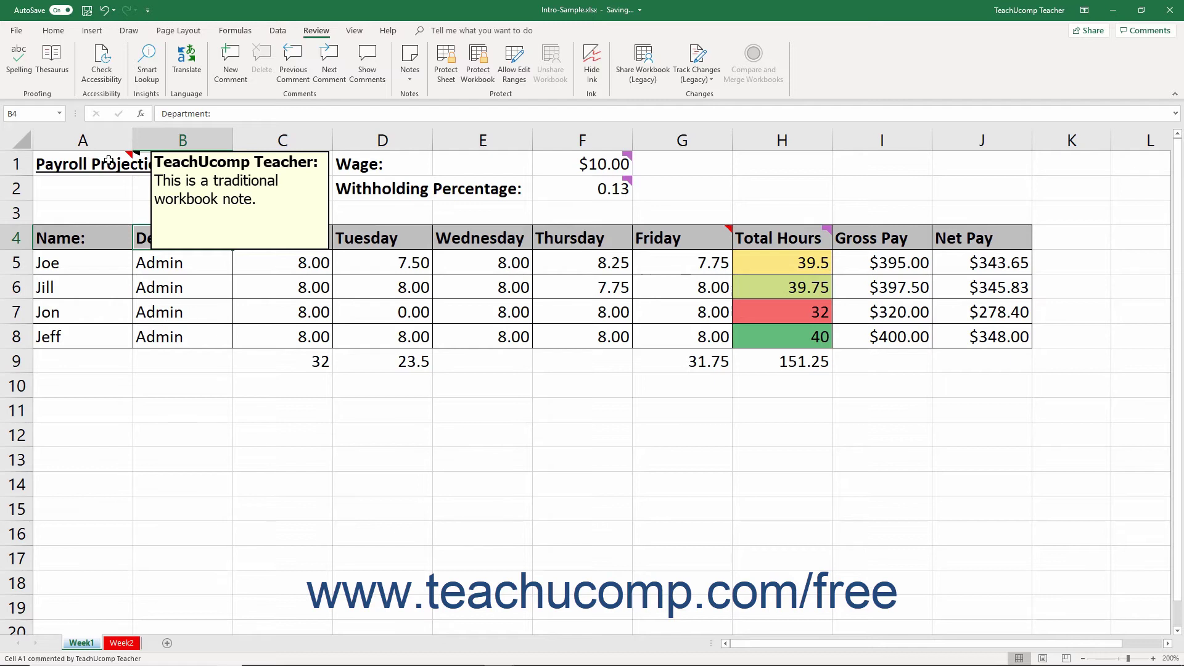
- Starting from the Payroll Projections title in cell A1, go to the next threaded comment on the Week1 sheet
click(110, 163)
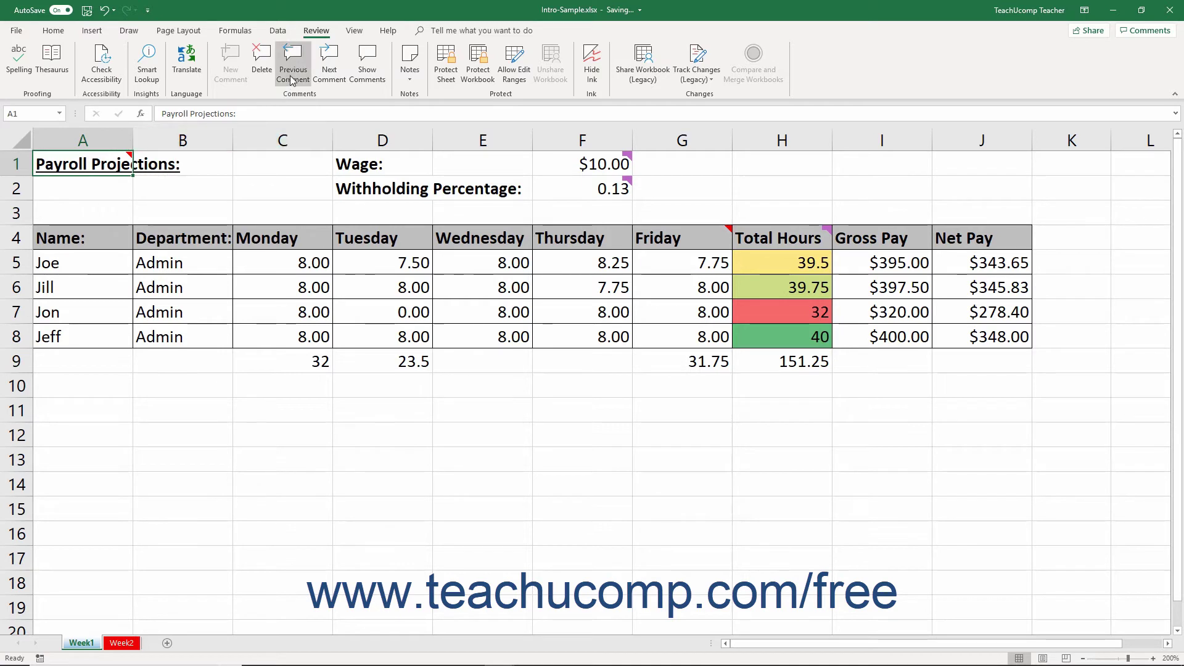
click(330, 78)
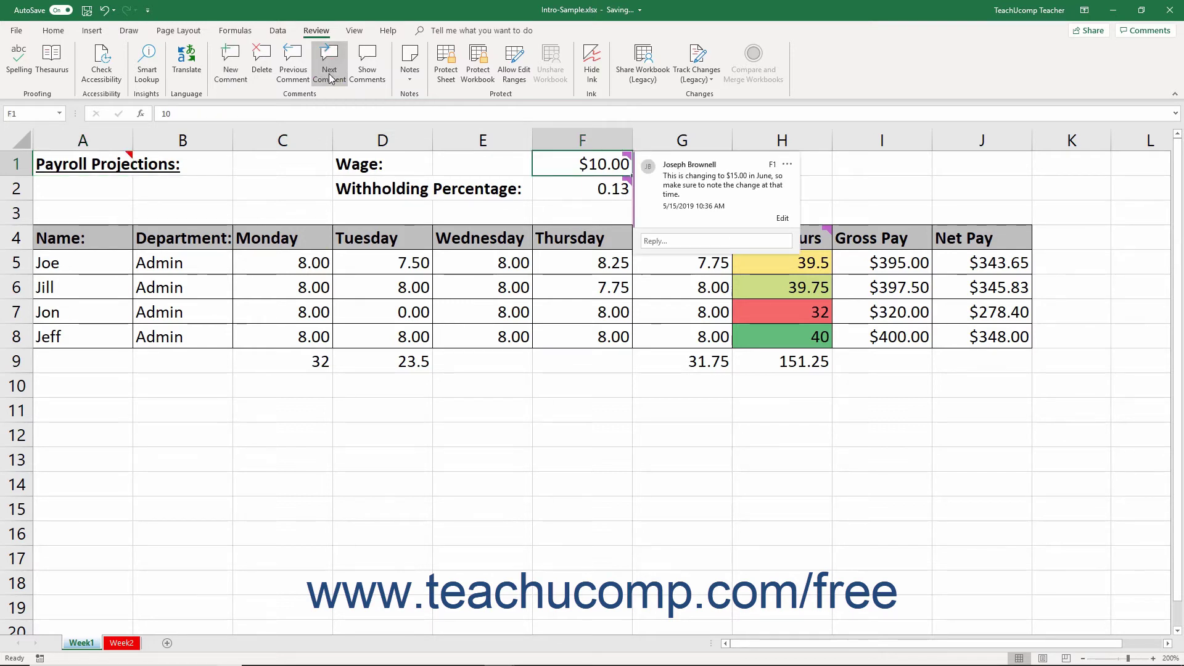
- Advance through the threaded comments to the one on Total Hours in H4, and jump back to the previous note on the Friday header
click(330, 78)
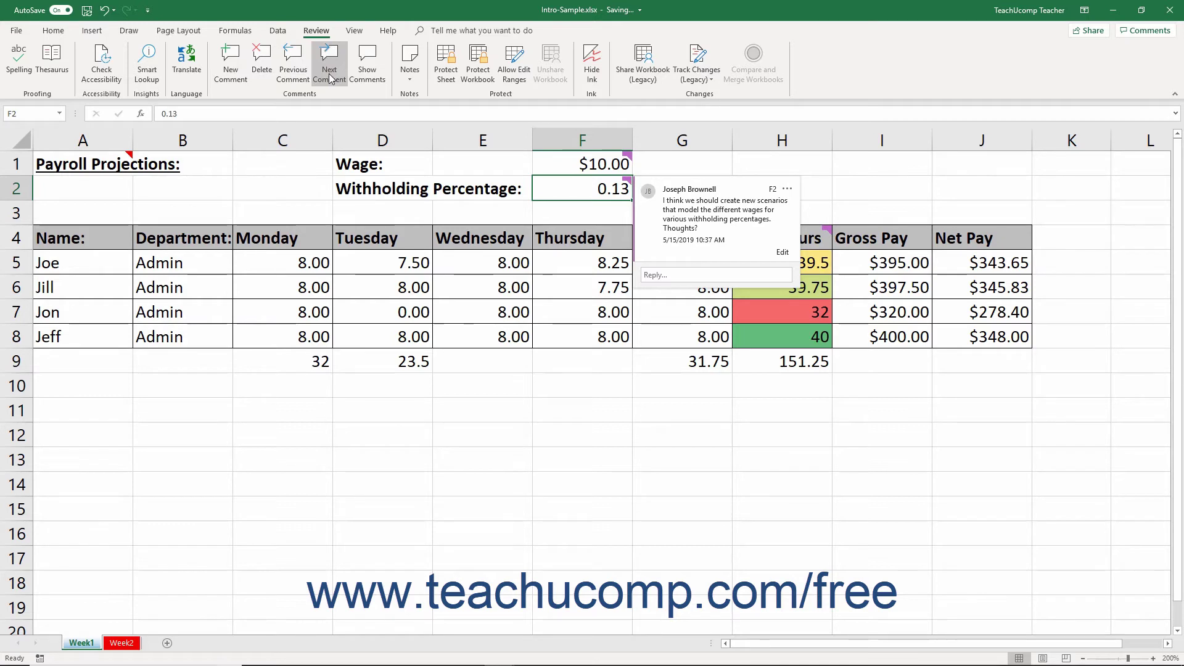
click(330, 77)
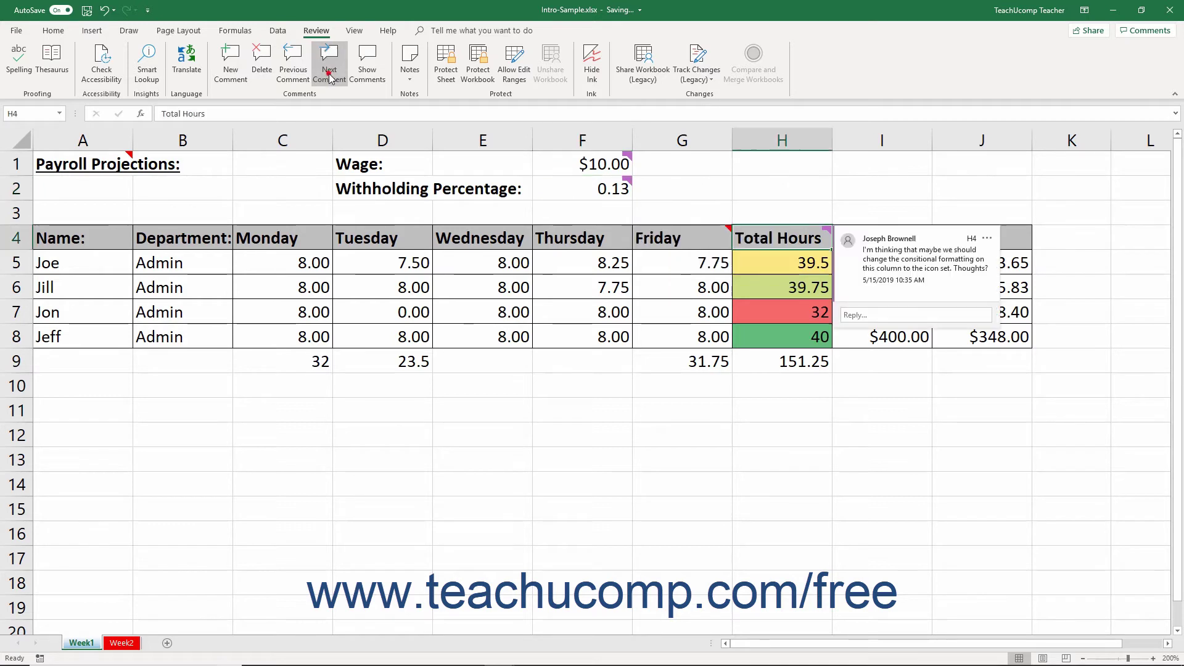
click(408, 80)
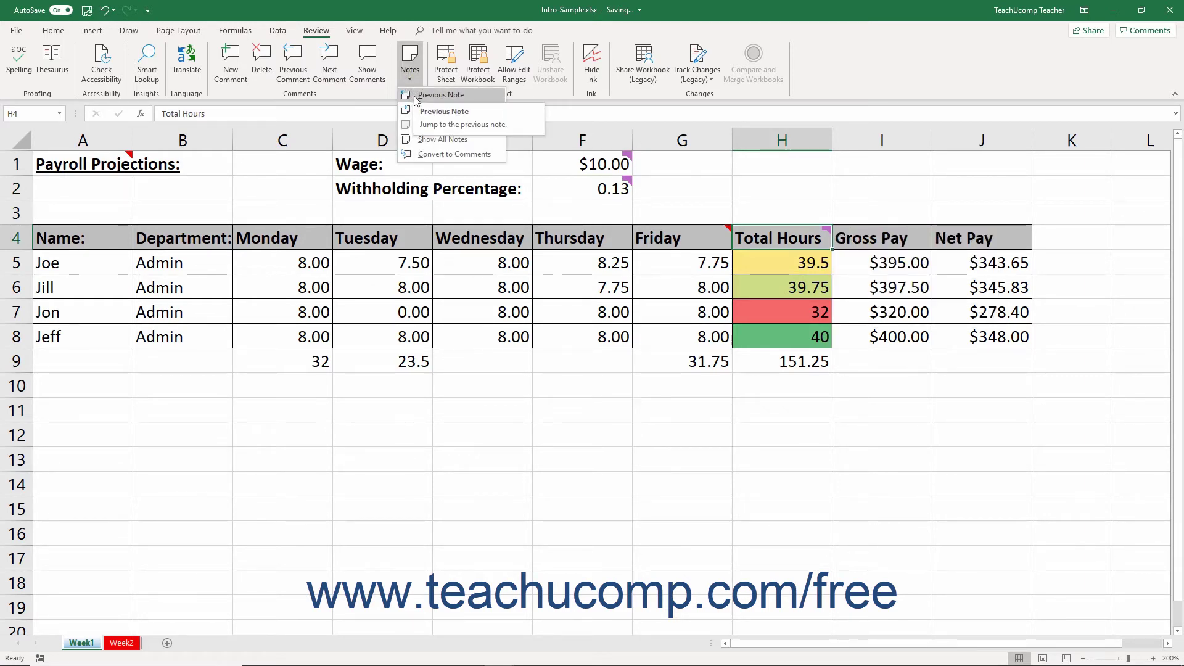
click(415, 96)
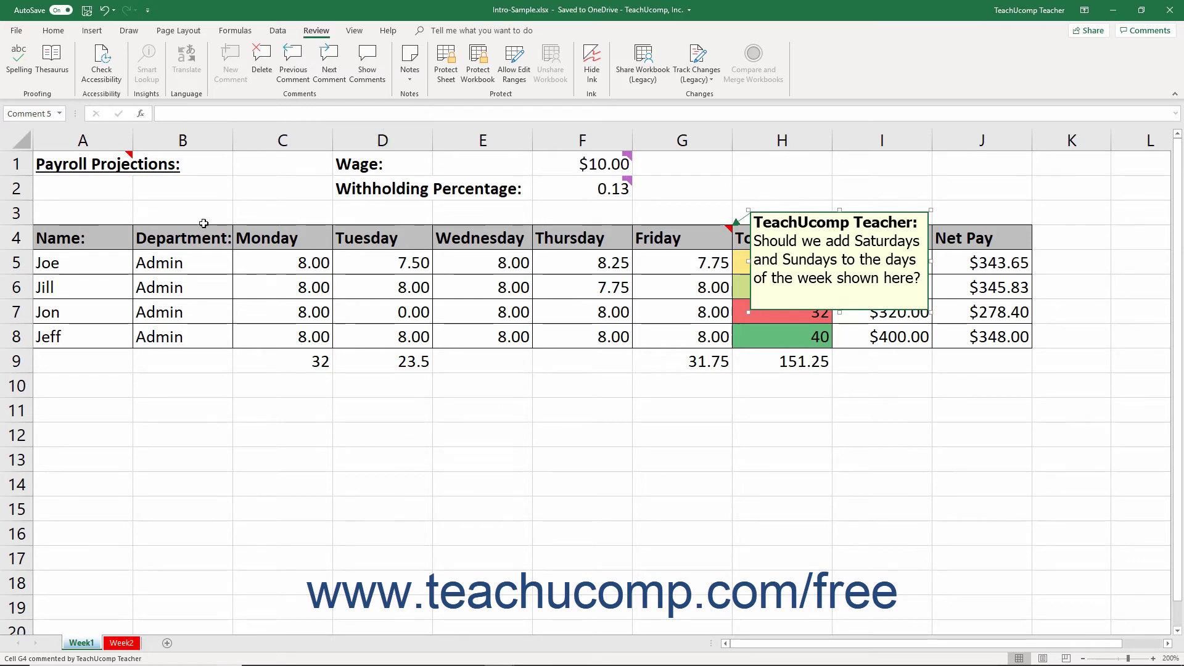
click(186, 238)
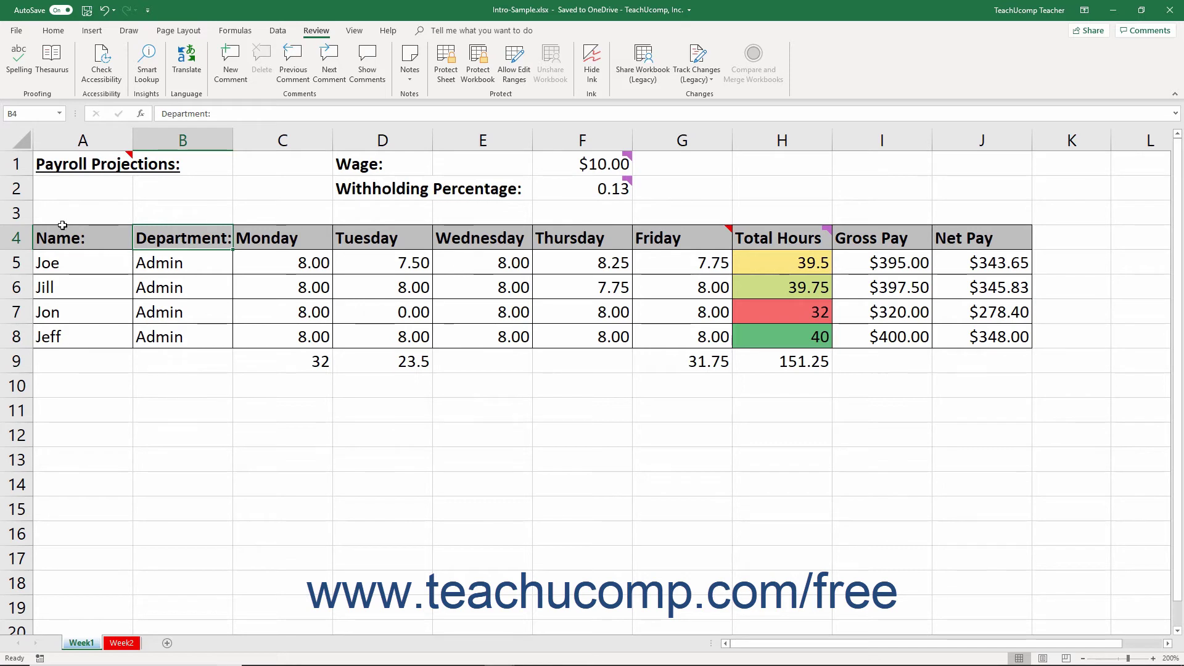
- Show the note attached to the Payroll Projections title in A1 and hide it again
mouse_move(90, 171)
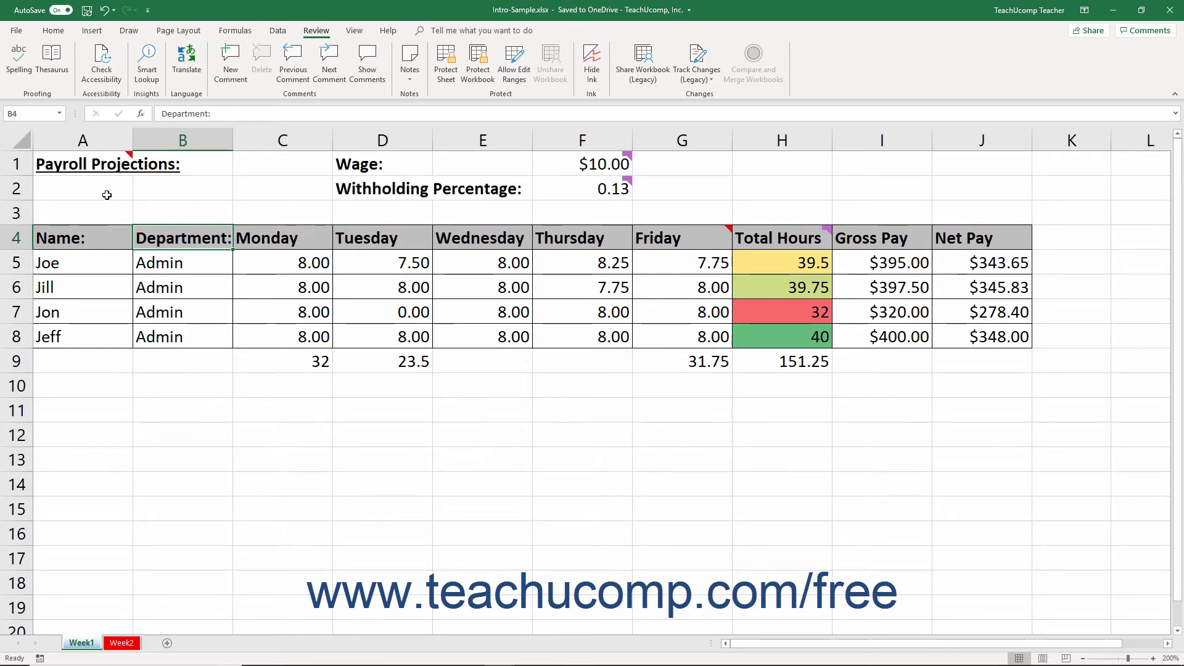
click(104, 165)
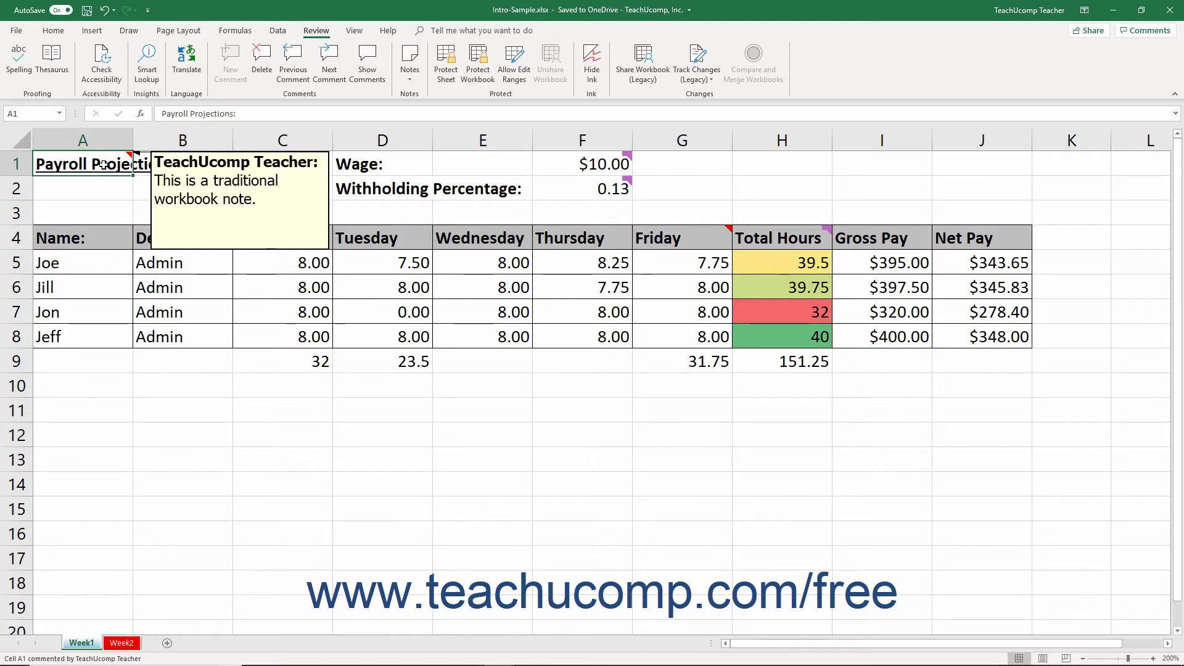
click(412, 80)
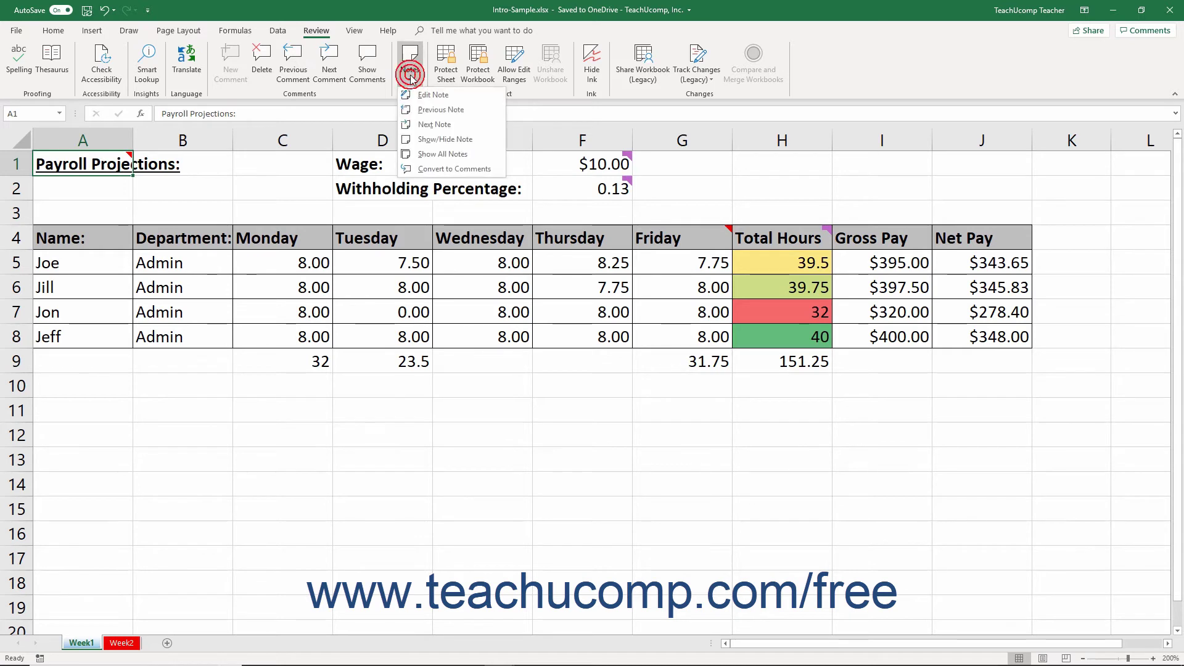
click(446, 142)
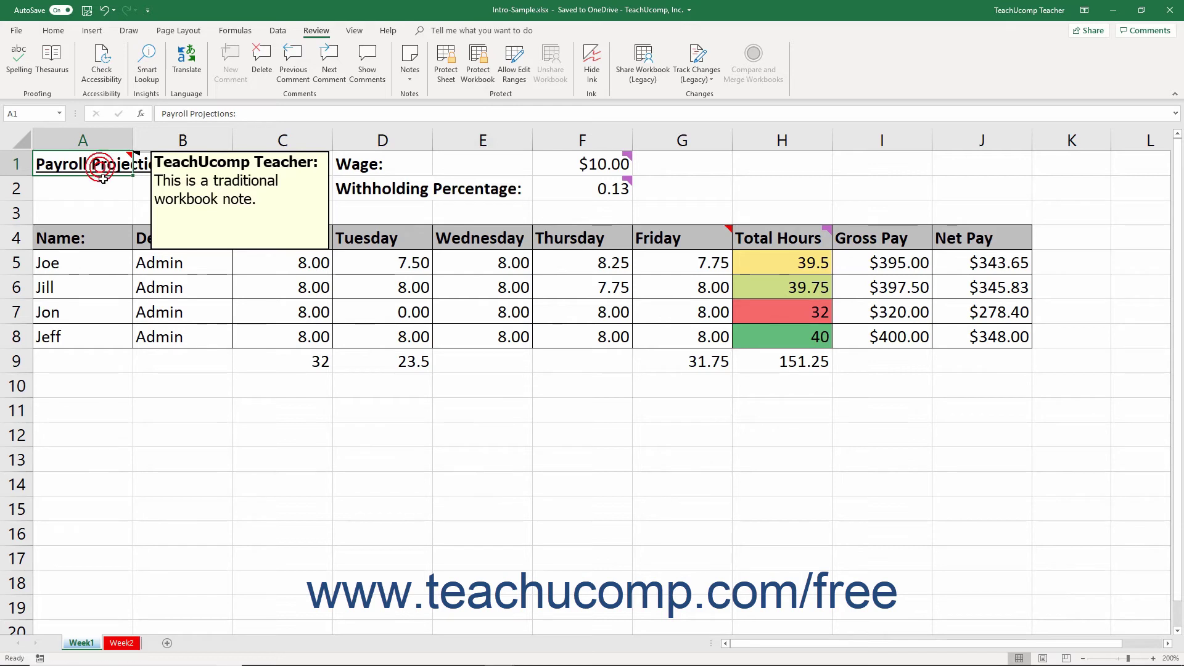
click(407, 73)
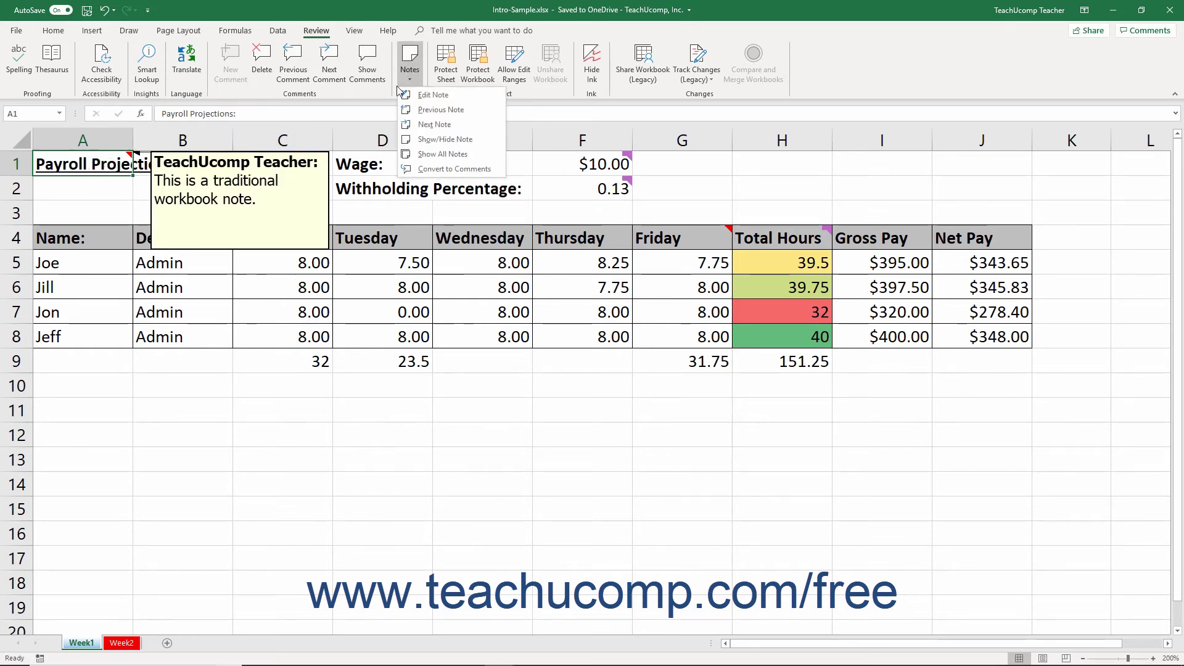
click(426, 142)
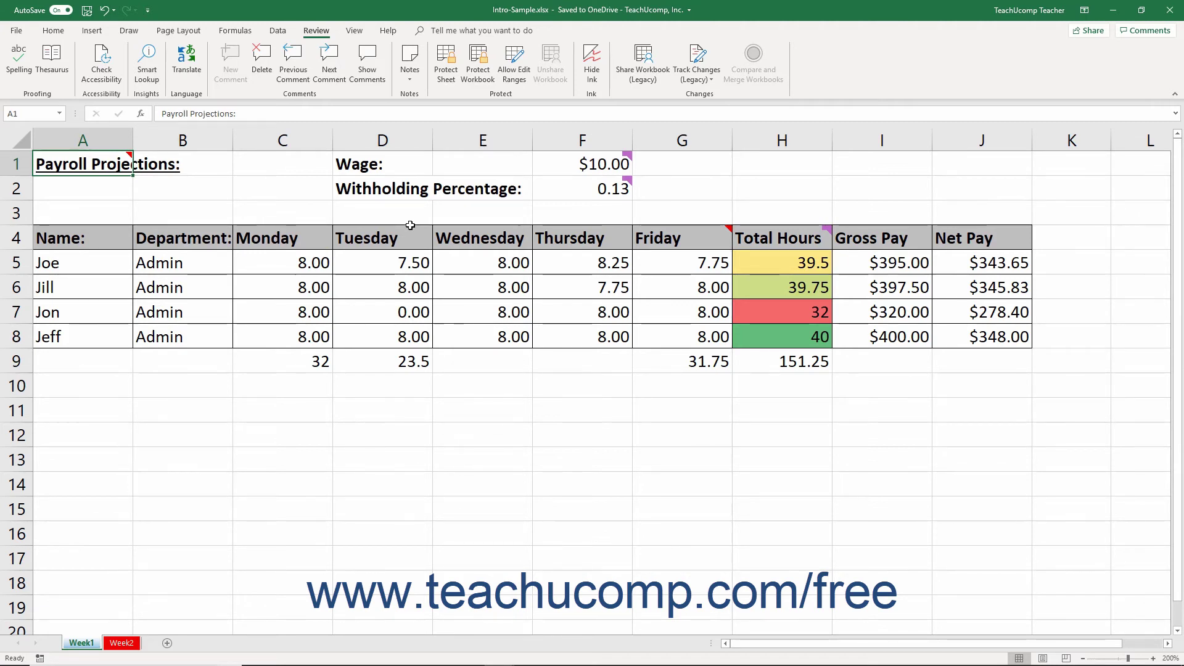
- From the Wage value in F1, display the list of all threaded comments on the sheet and close it
click(555, 164)
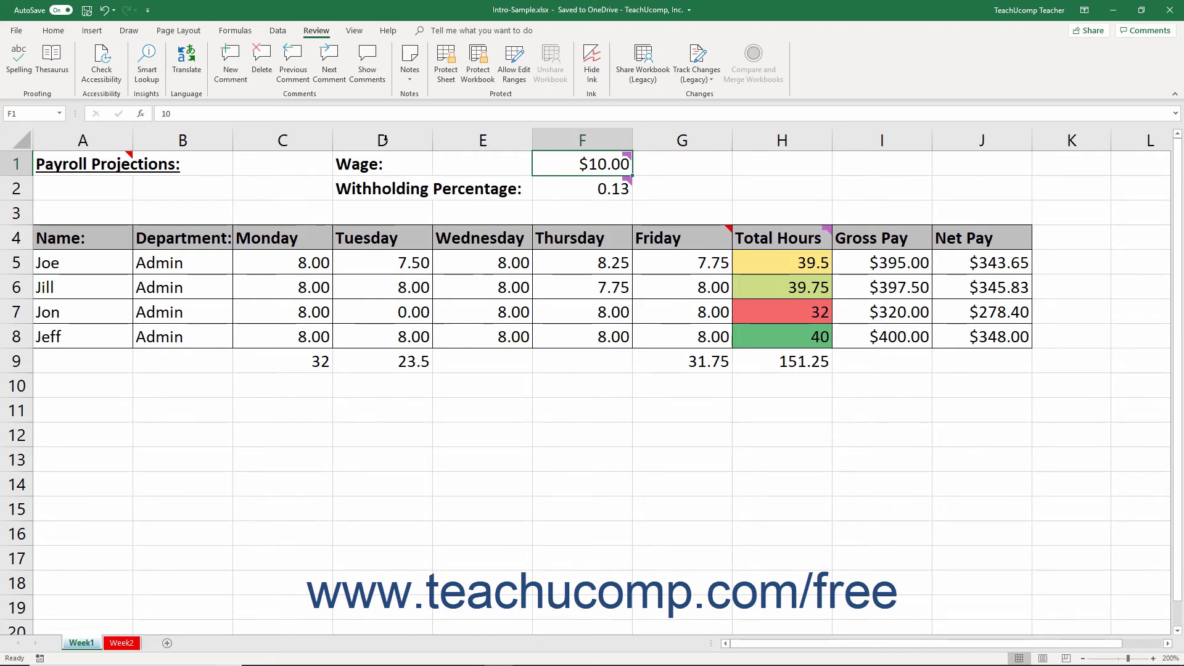
click(375, 75)
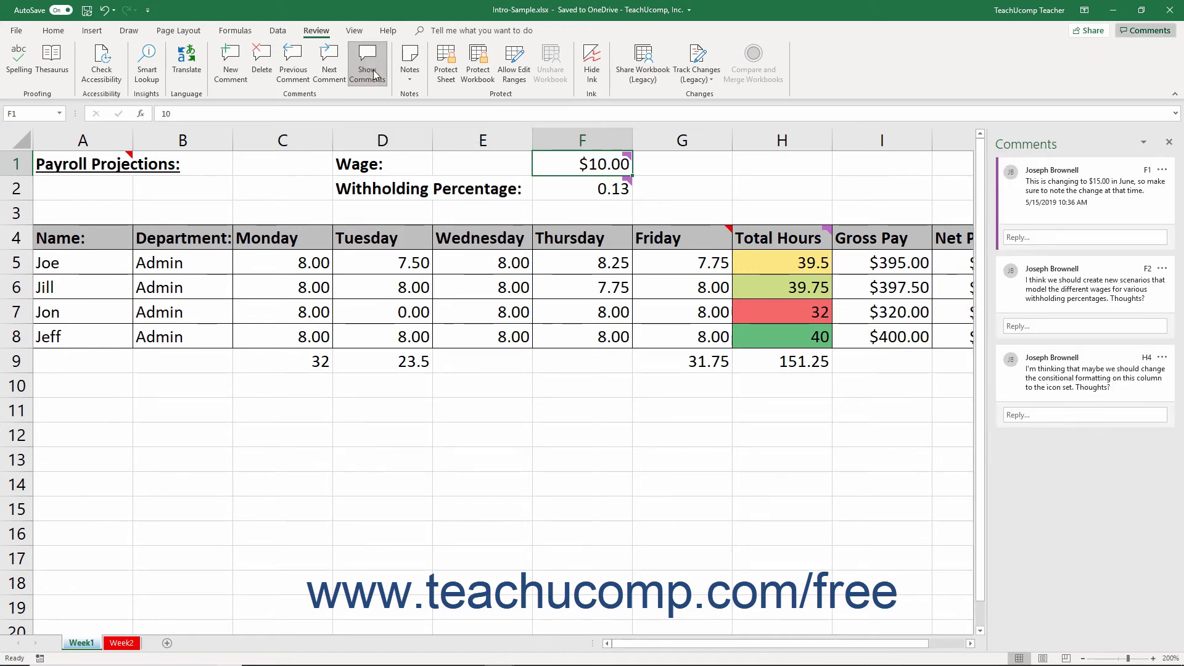
mouse_move(1137, 172)
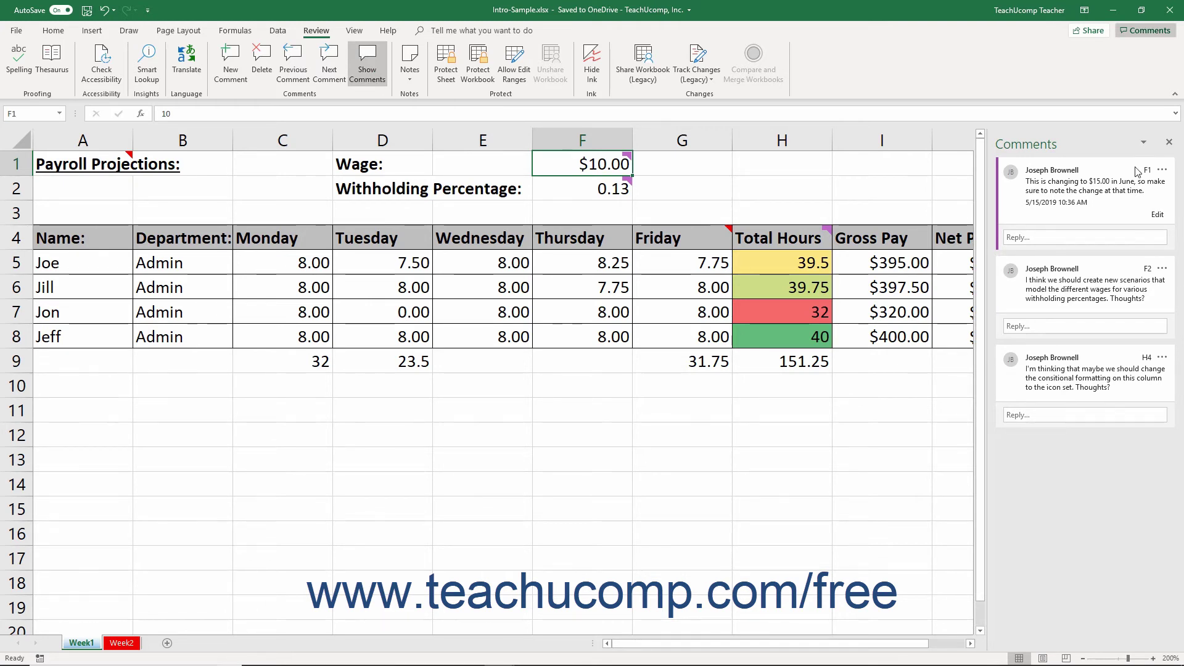
click(1170, 144)
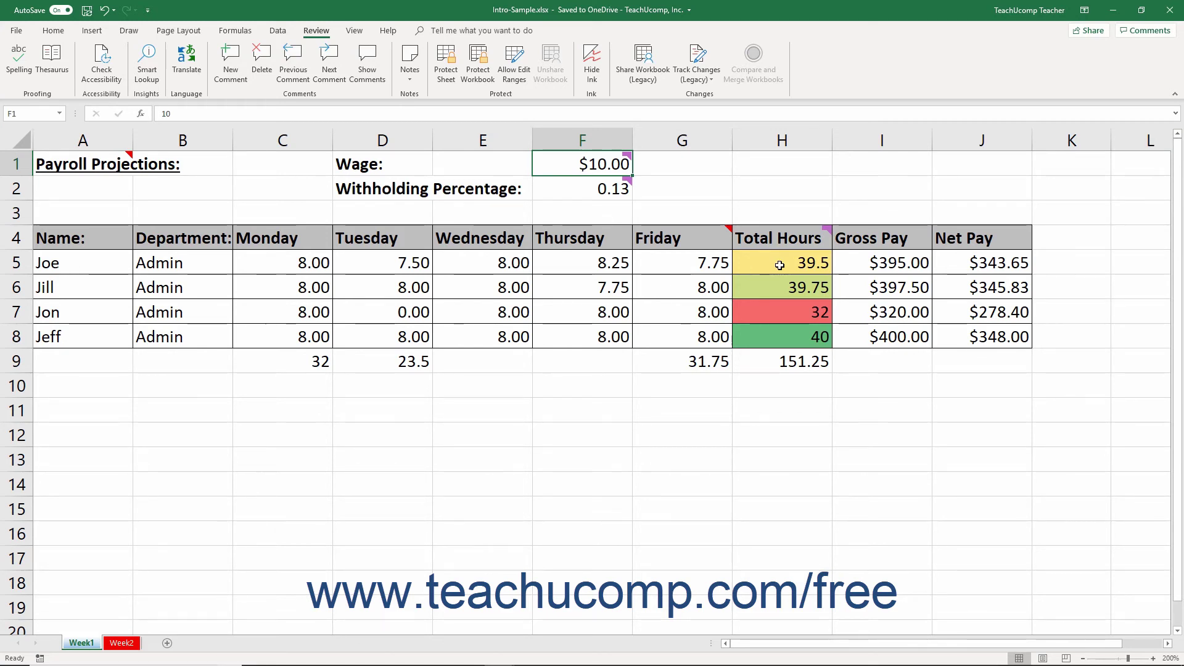
- Display all notes to move the A1 note below the payroll table over about A10:B13, and hide the notes again
click(251, 205)
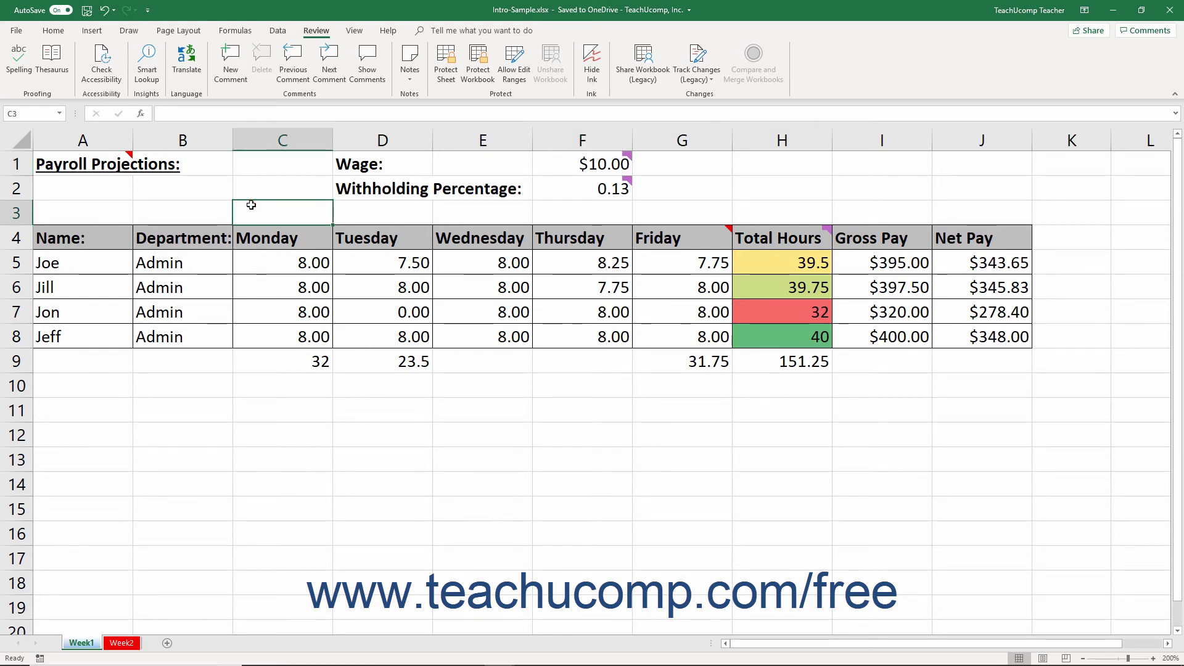
click(410, 69)
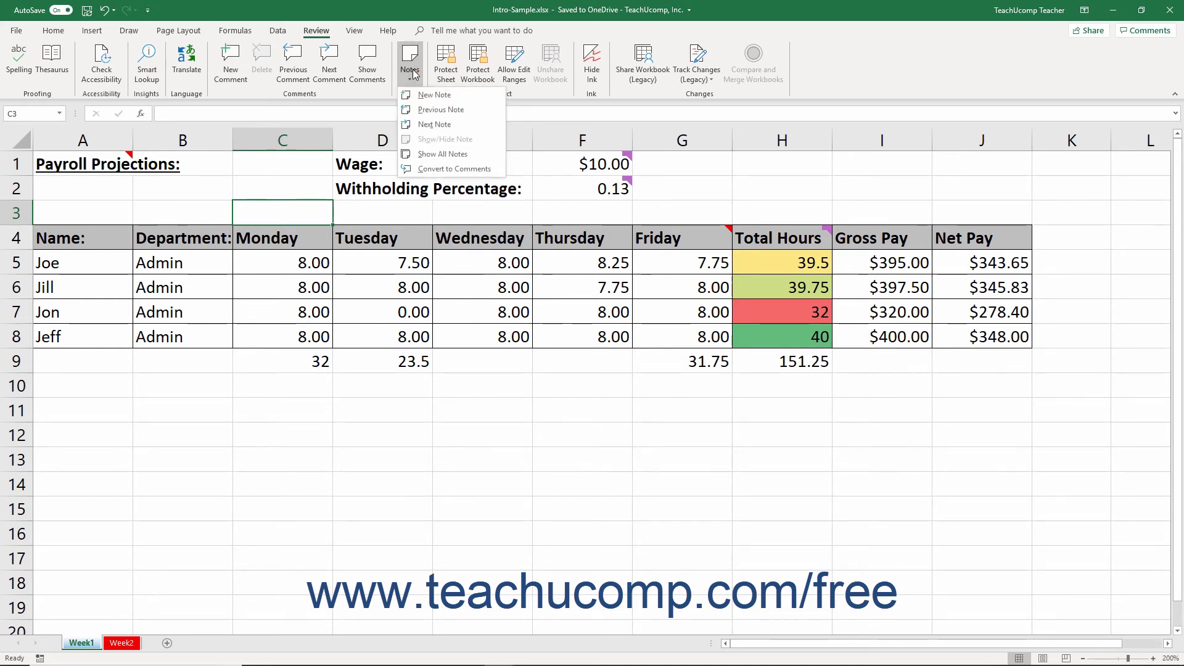
click(427, 155)
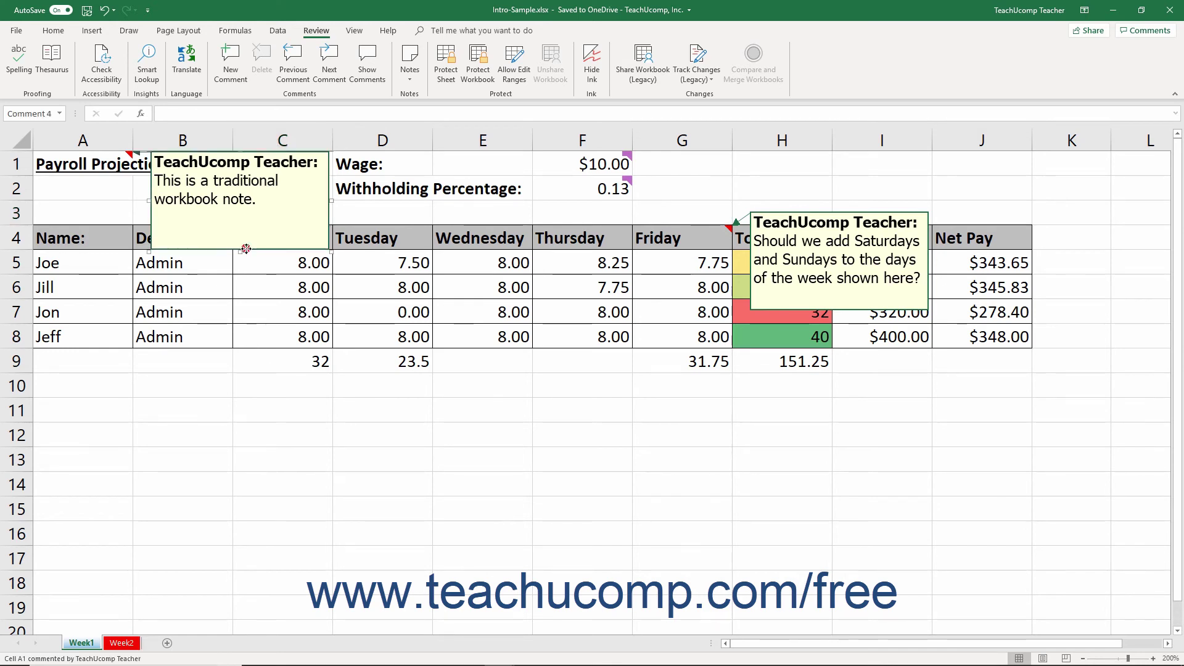
drag(247, 250, 141, 467)
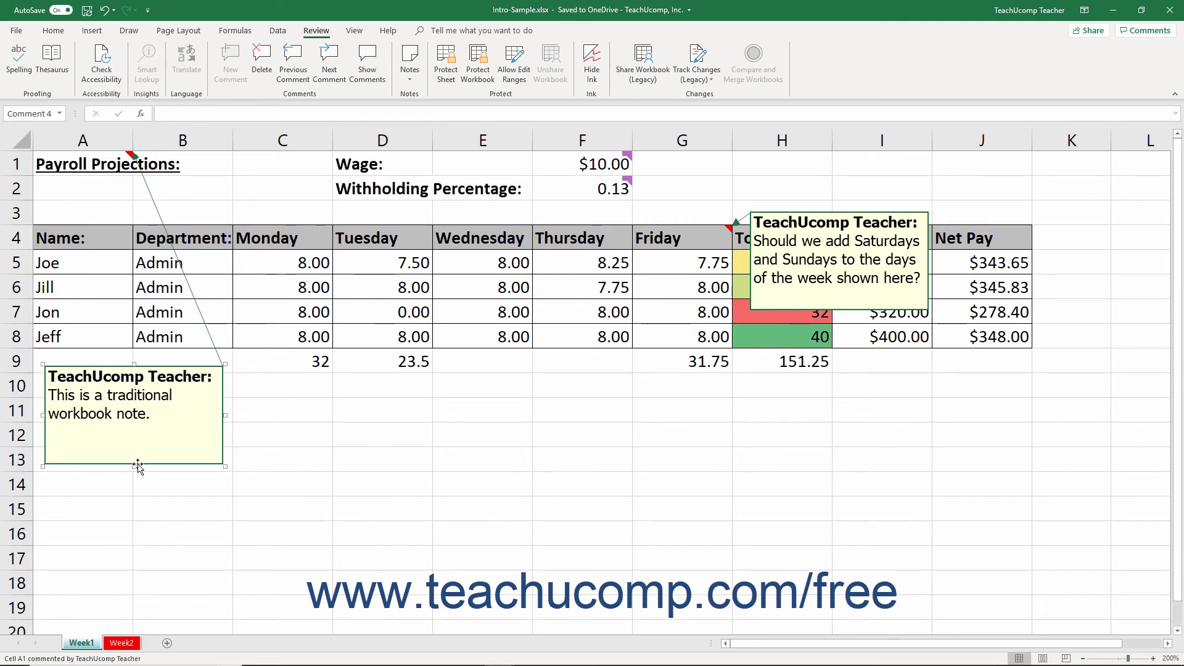
click(410, 69)
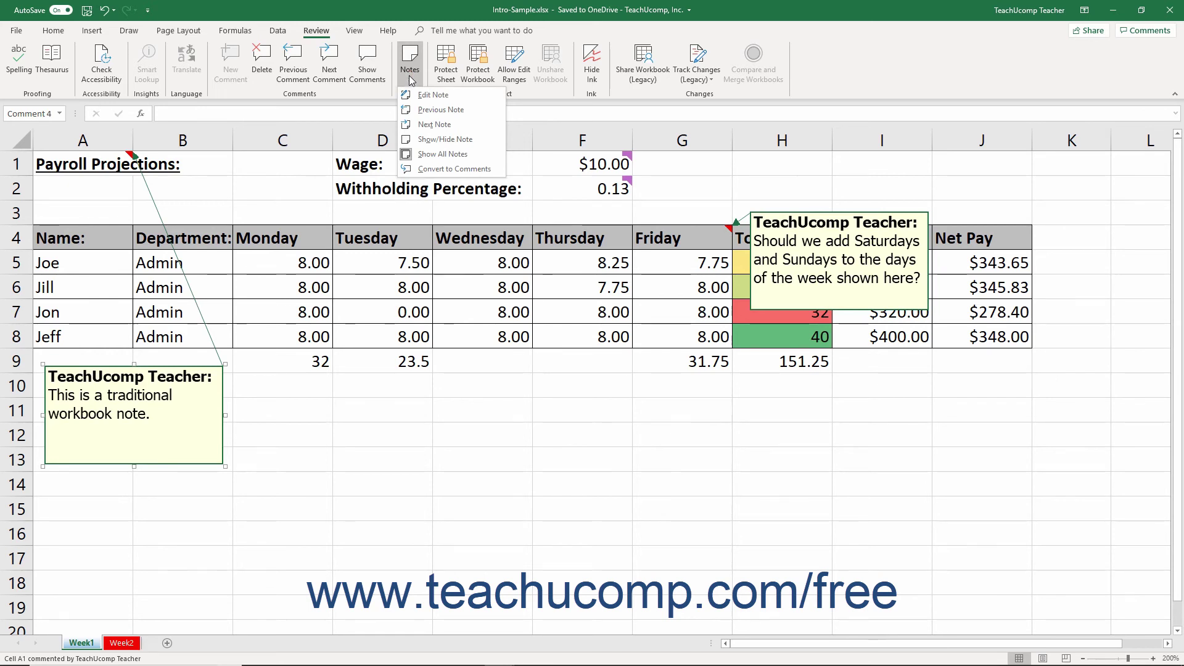
click(417, 154)
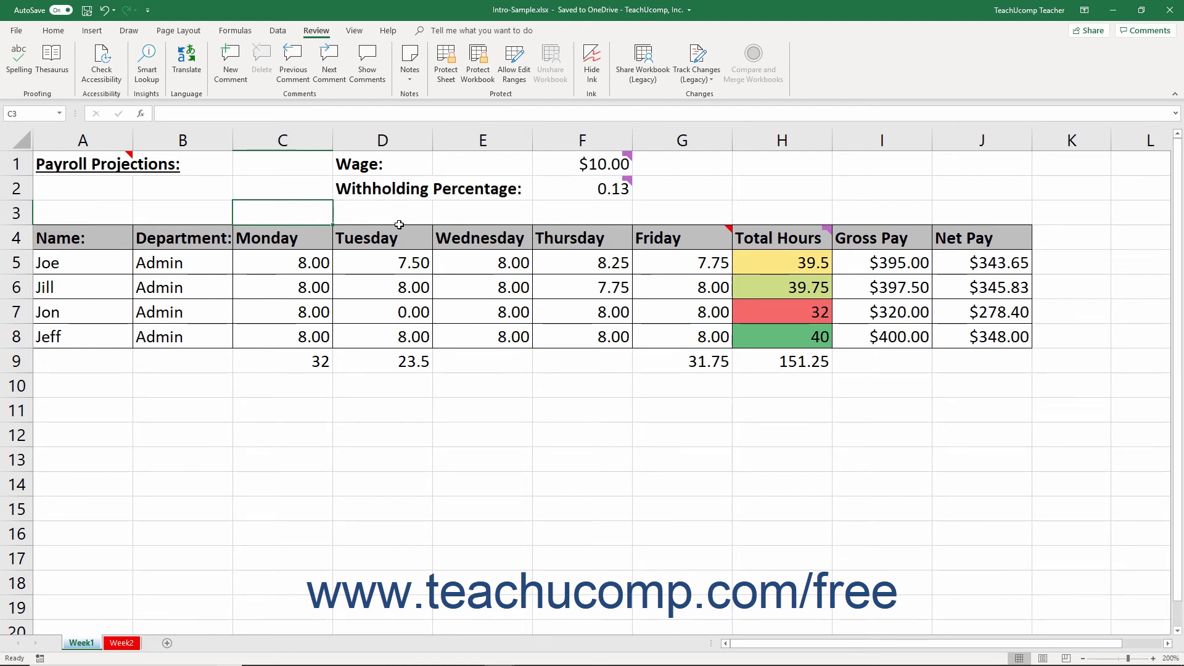
- Start converting all notes to threaded comments, but cancel the conversion
click(411, 77)
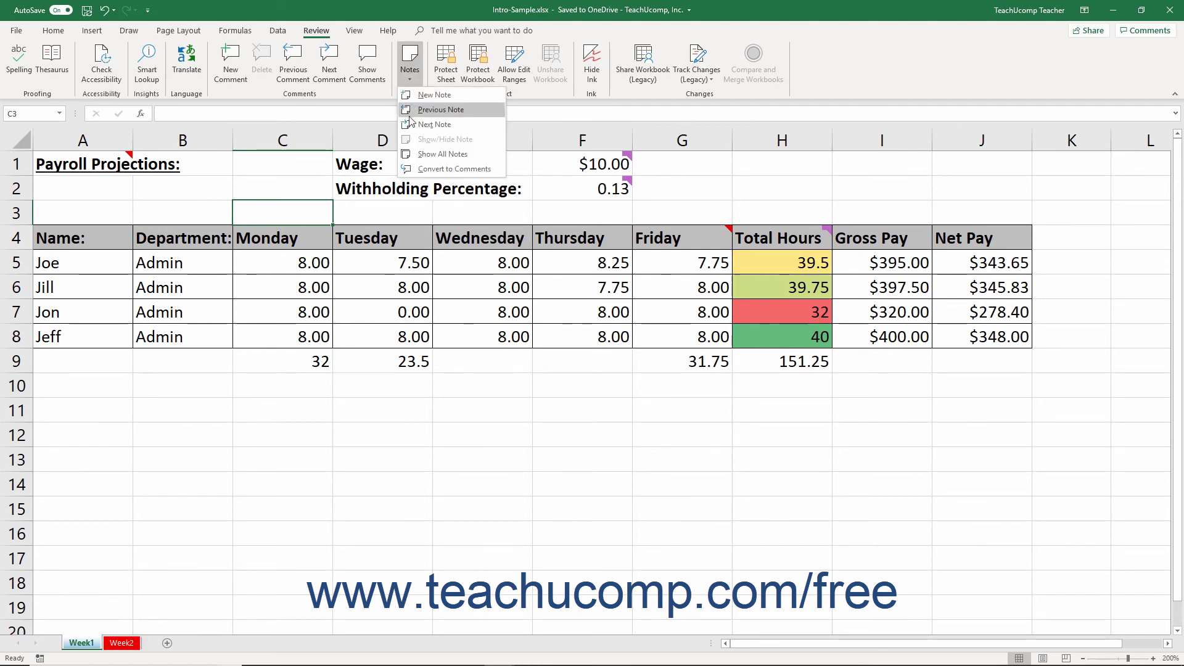
click(436, 171)
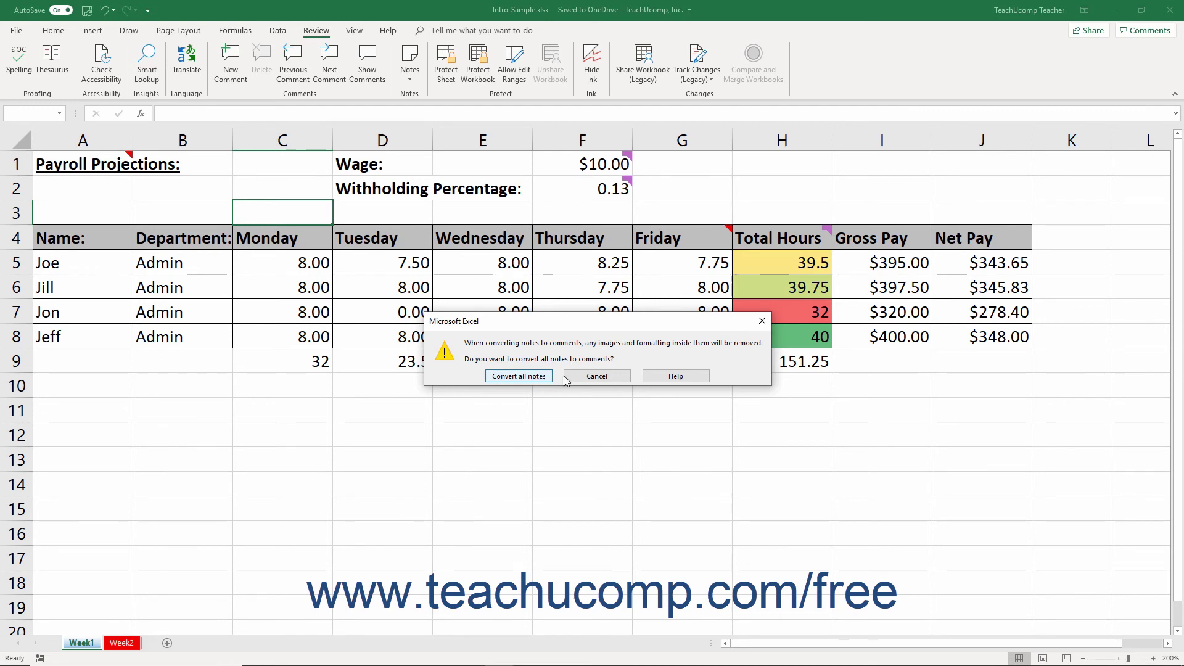
click(598, 378)
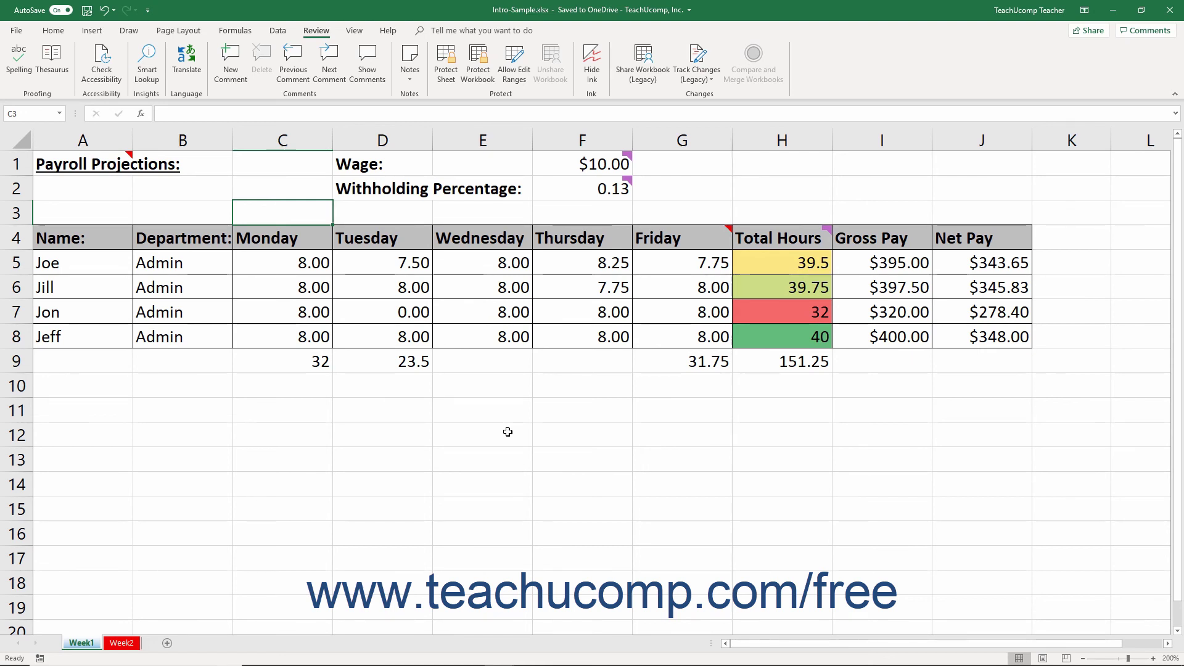
- Show all notes and move the Friday header's note below the payroll table, over about G10:H13
click(409, 74)
click(442, 154)
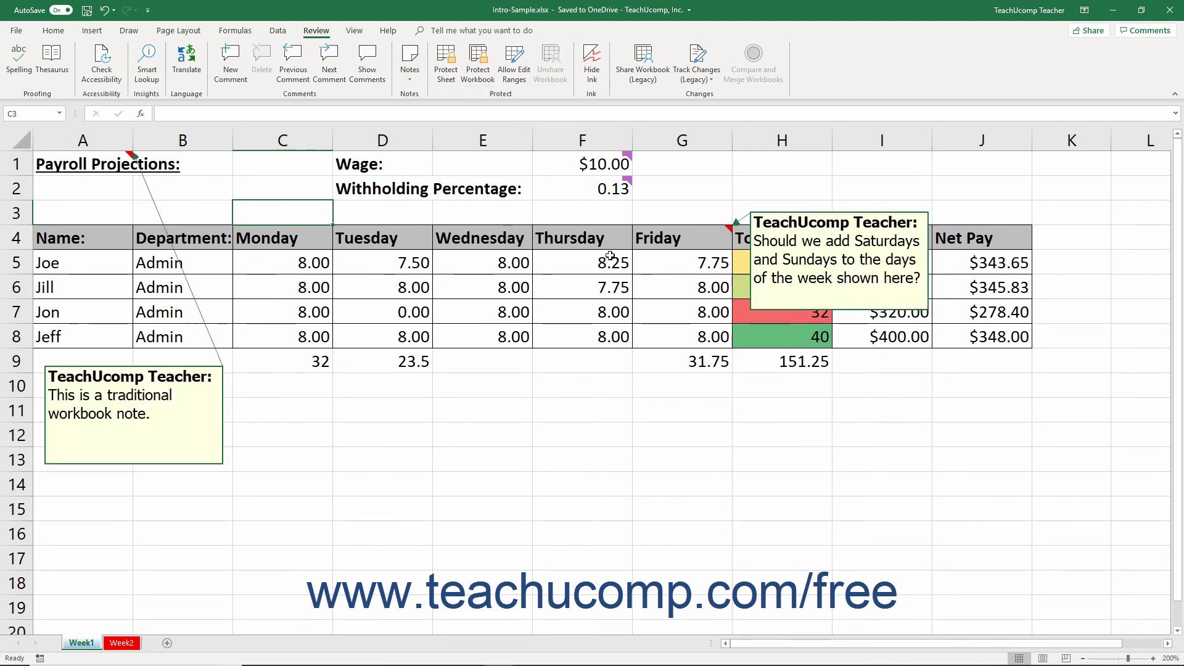
drag(753, 235, 678, 378)
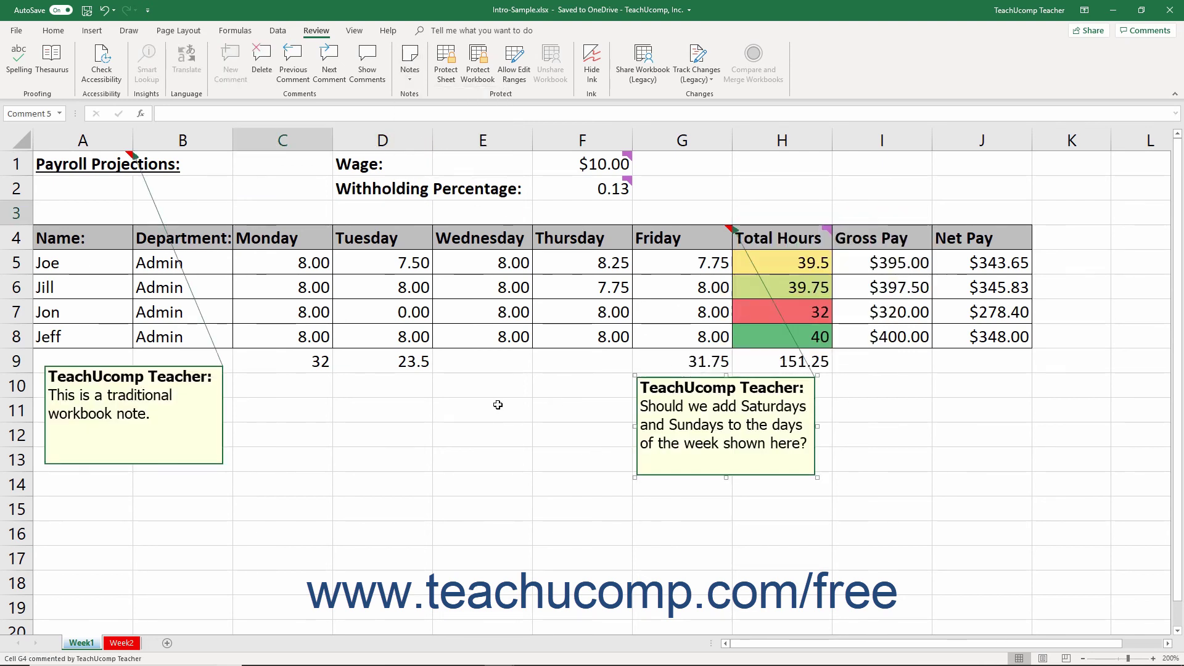
- Set the sheet's comments to print "As displayed on sheet (legacy)" in Page Setup and open the print preview
click(196, 34)
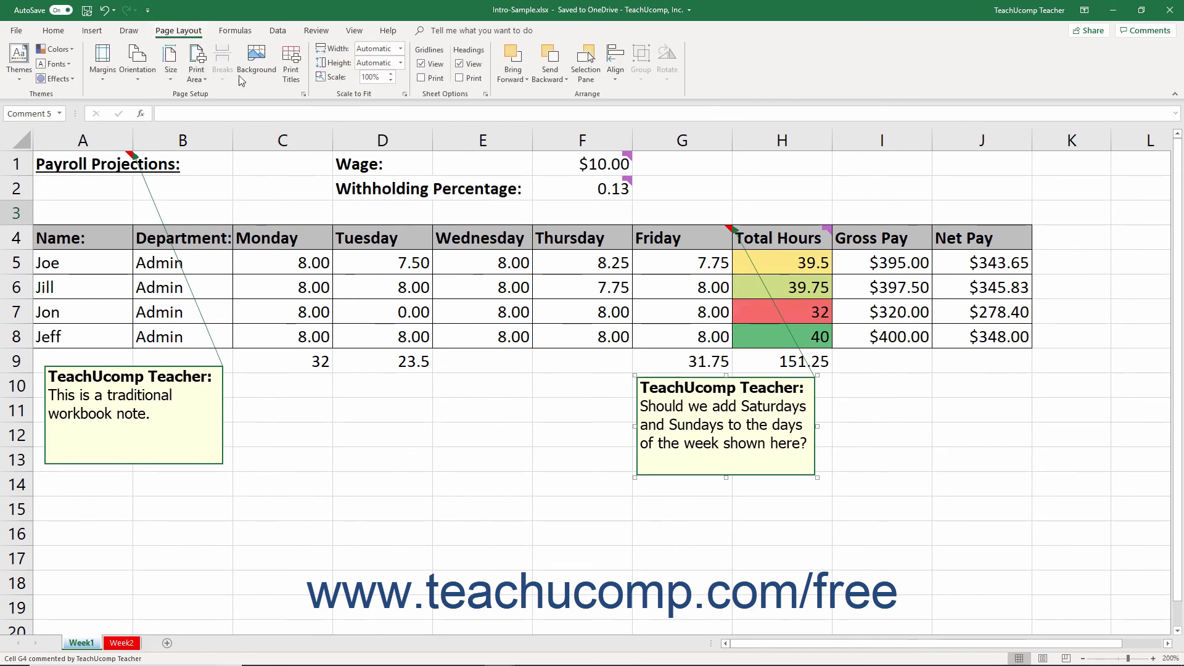
click(303, 94)
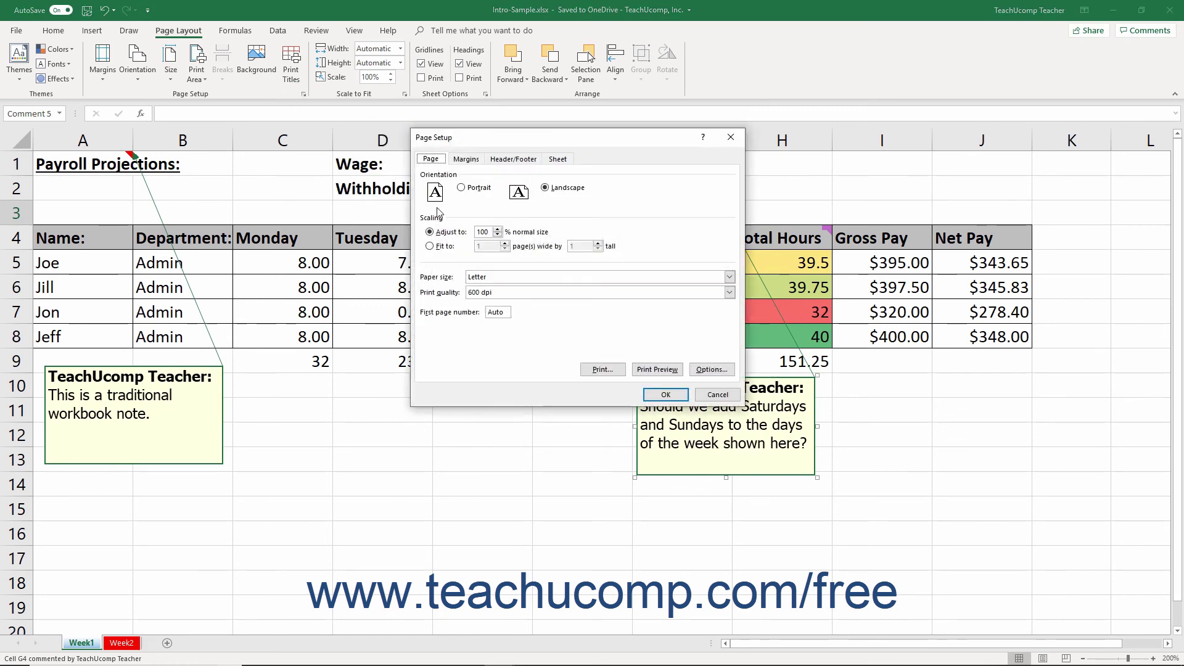
click(557, 160)
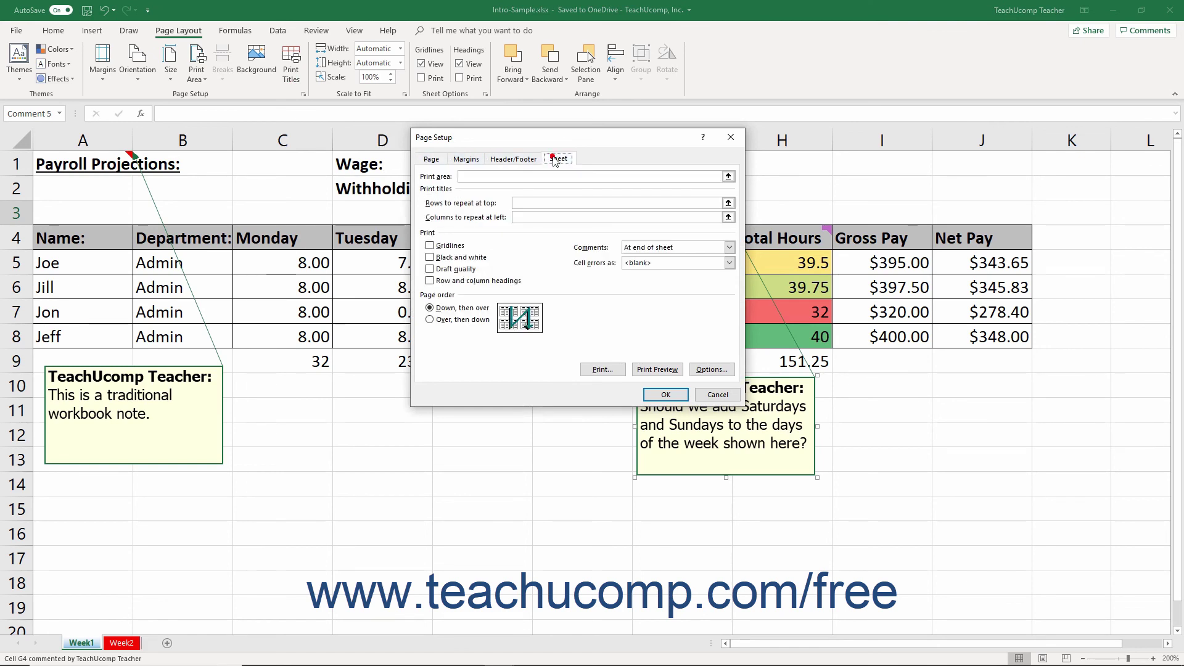
click(730, 247)
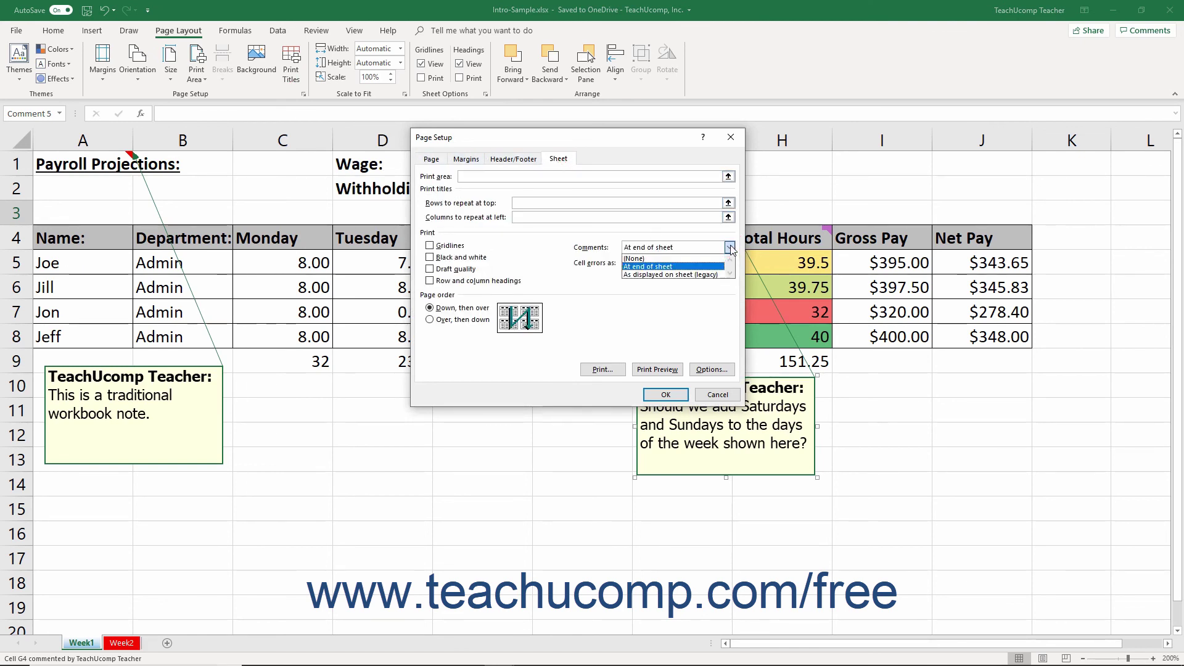
click(695, 276)
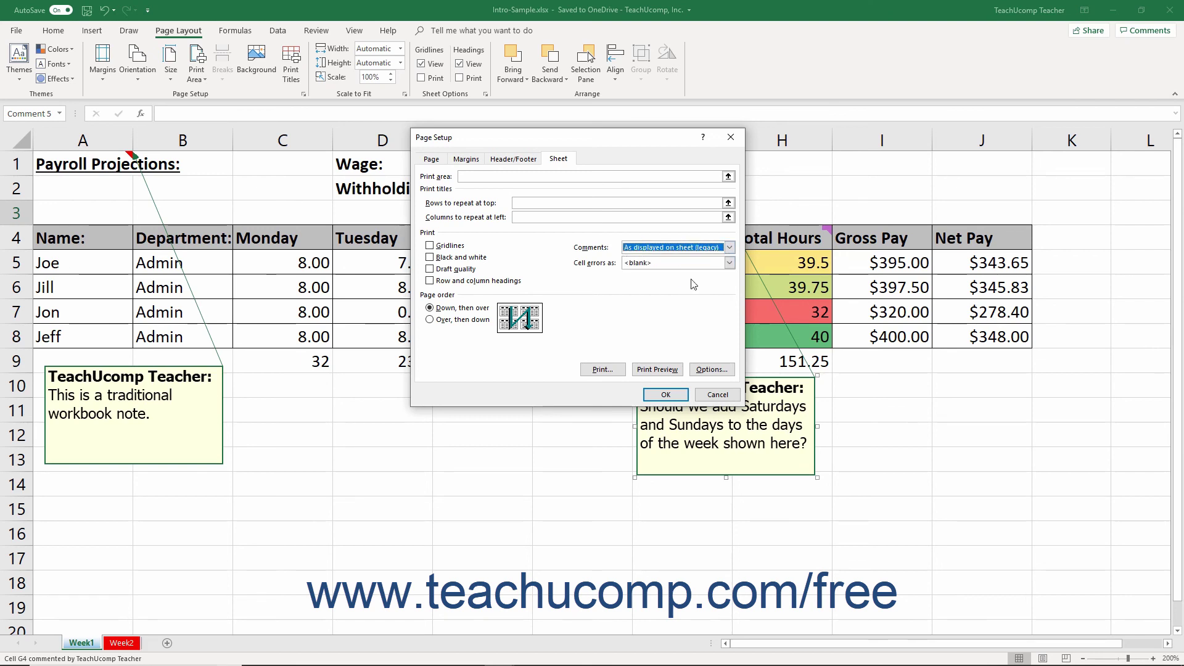
click(658, 399)
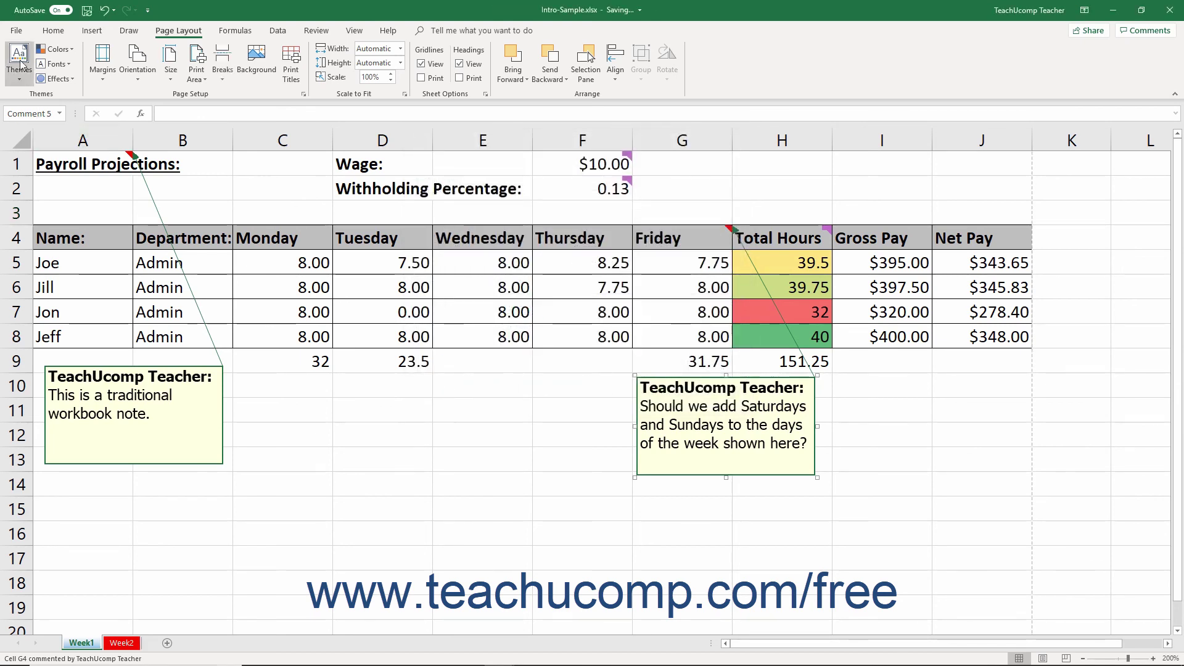
click(17, 31)
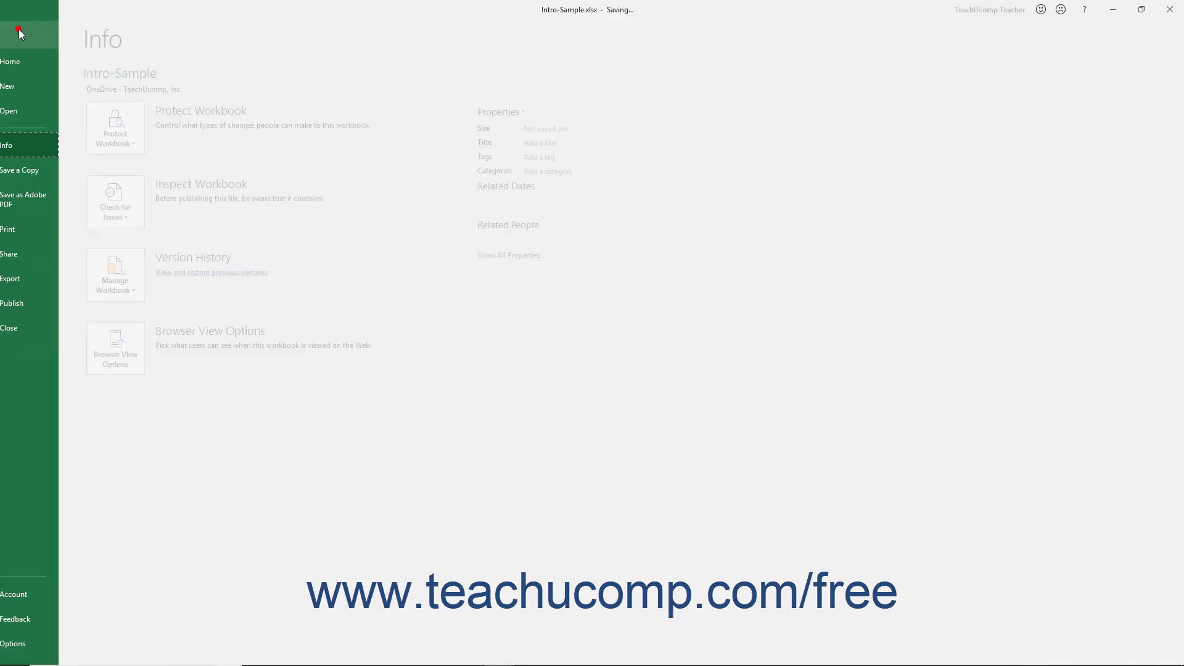
click(47, 229)
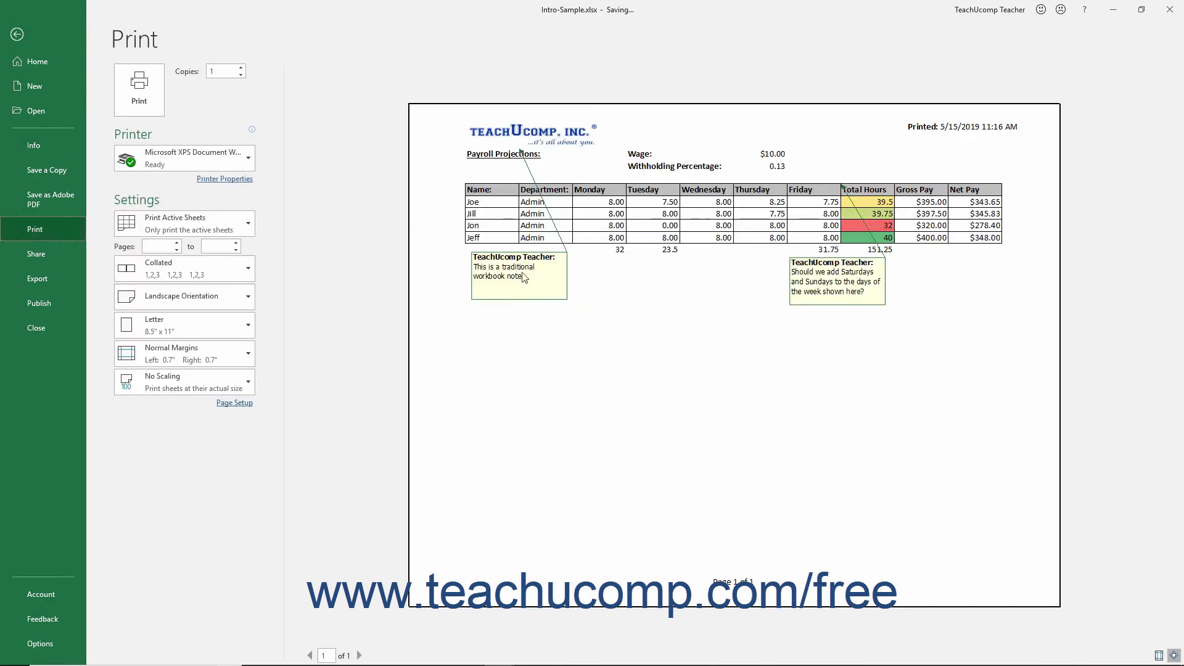